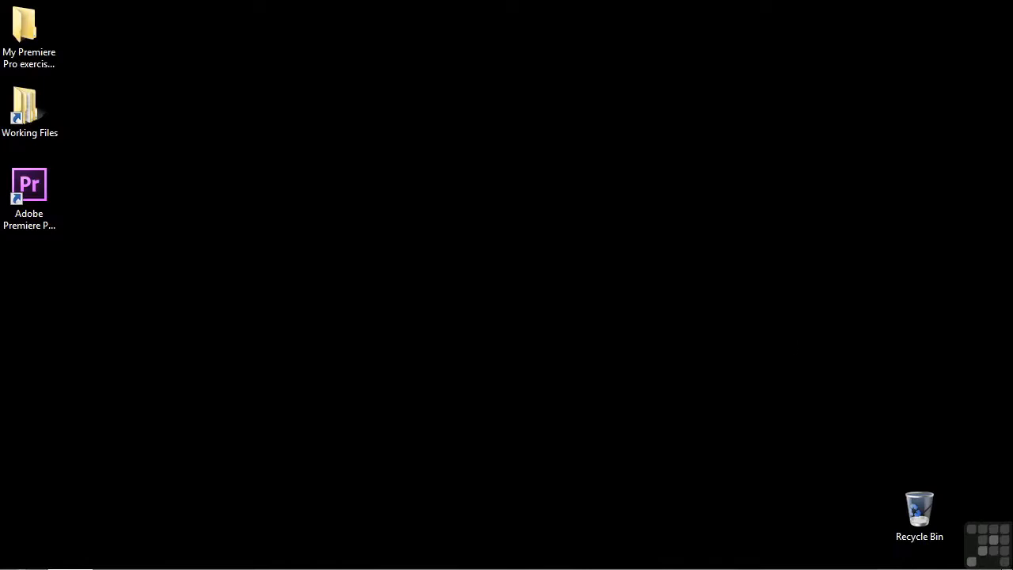
Open the project 0805-specialized transitions.prproj from the projects folder inside Working Files in Premiere Pro
double_click(25, 107)
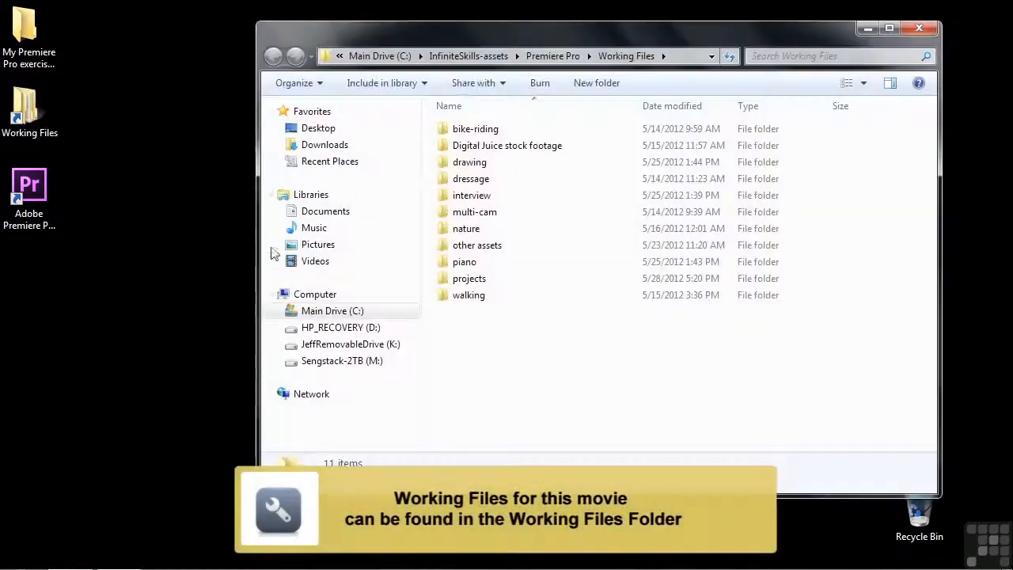
double_click(447, 278)
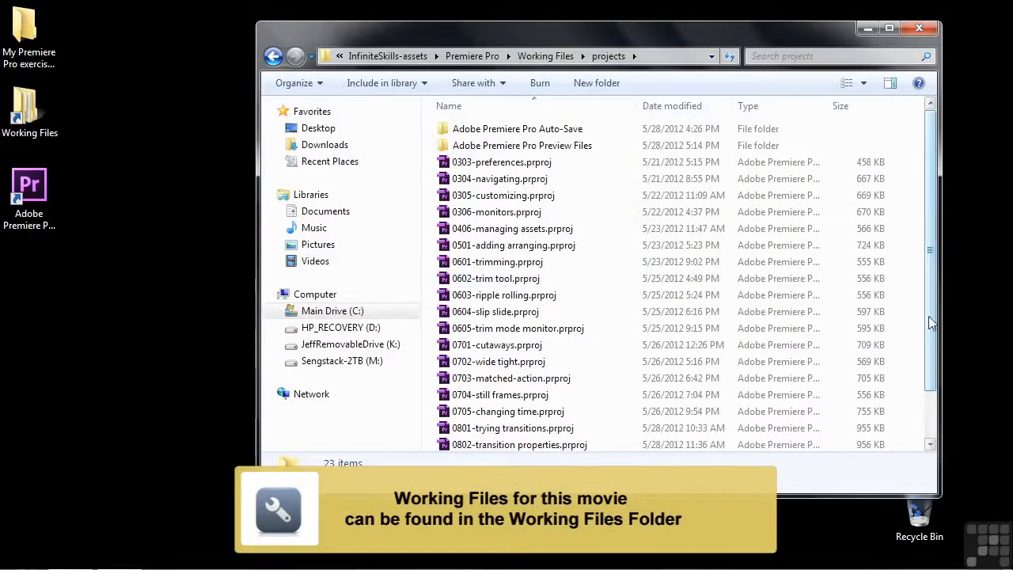
scroll(932, 323, "down", 1)
left_click(449, 442)
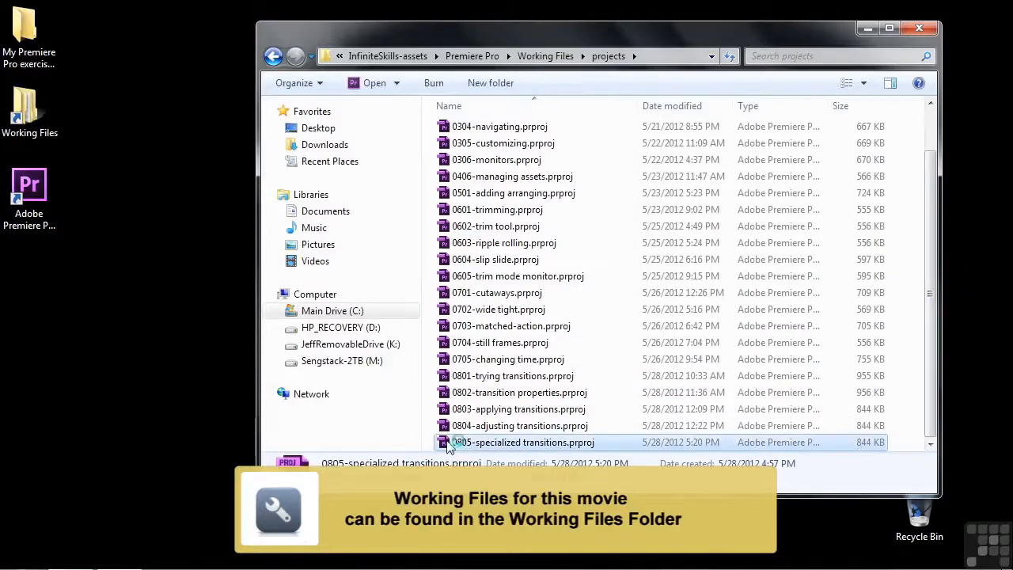
double_click(448, 443)
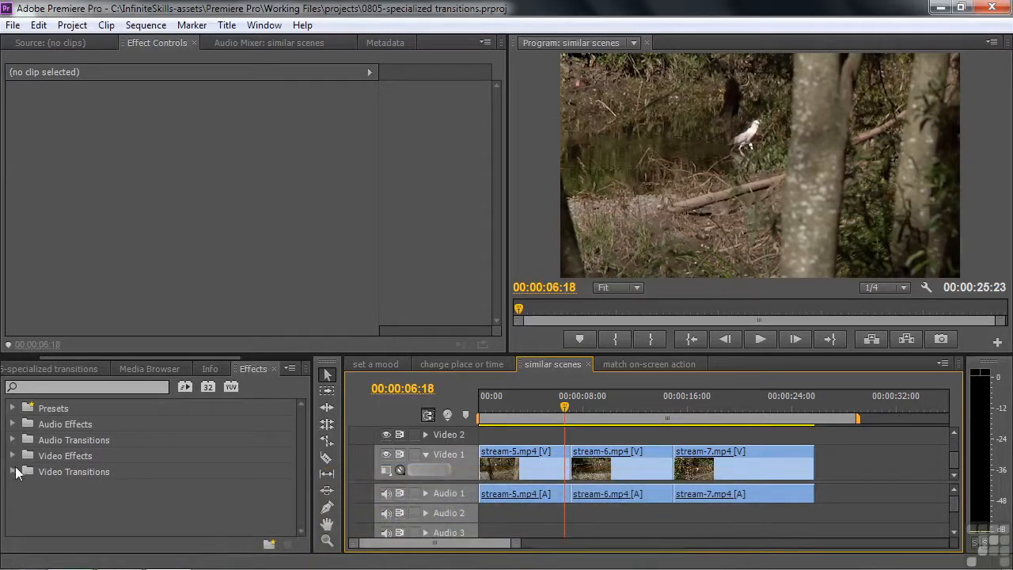
Apply the Iris Box video transition to the cut between stream-5.mp4 and stream-6.mp4 on Video 1
left_click(13, 472)
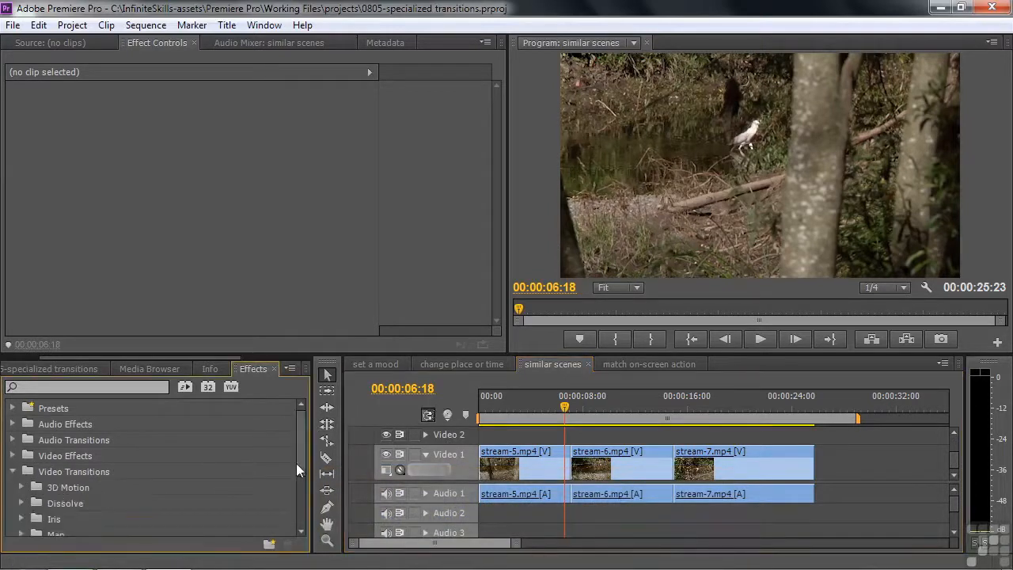
left_click_drag(296, 463, 300, 490)
left_click(21, 455)
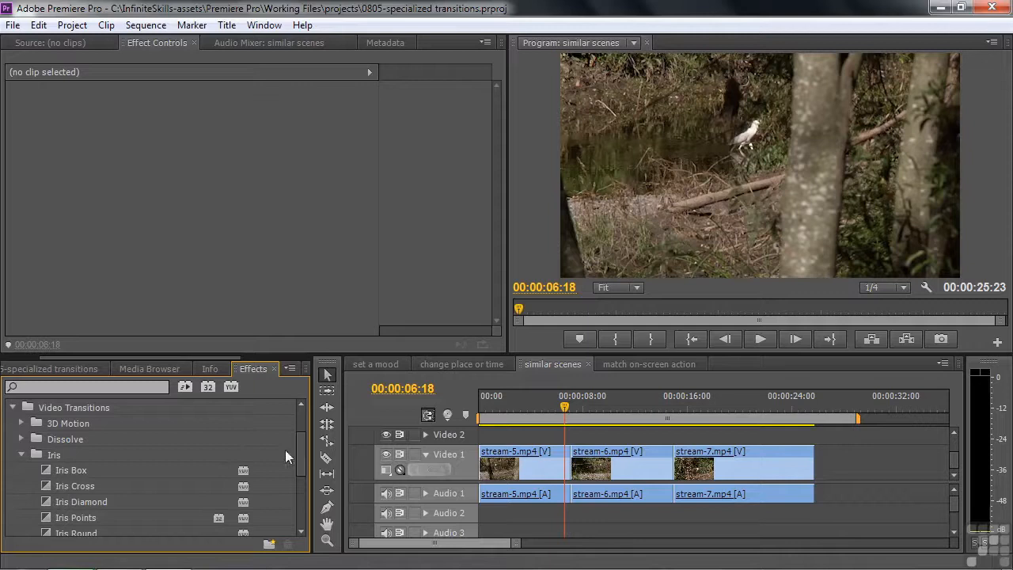
left_click_drag(299, 455, 296, 475)
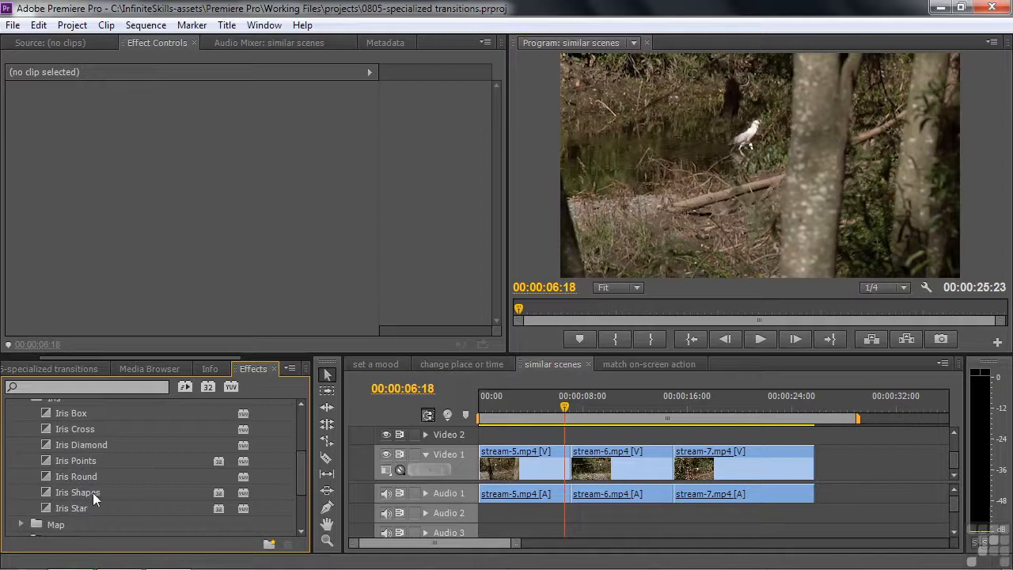
left_click_drag(42, 412, 571, 457)
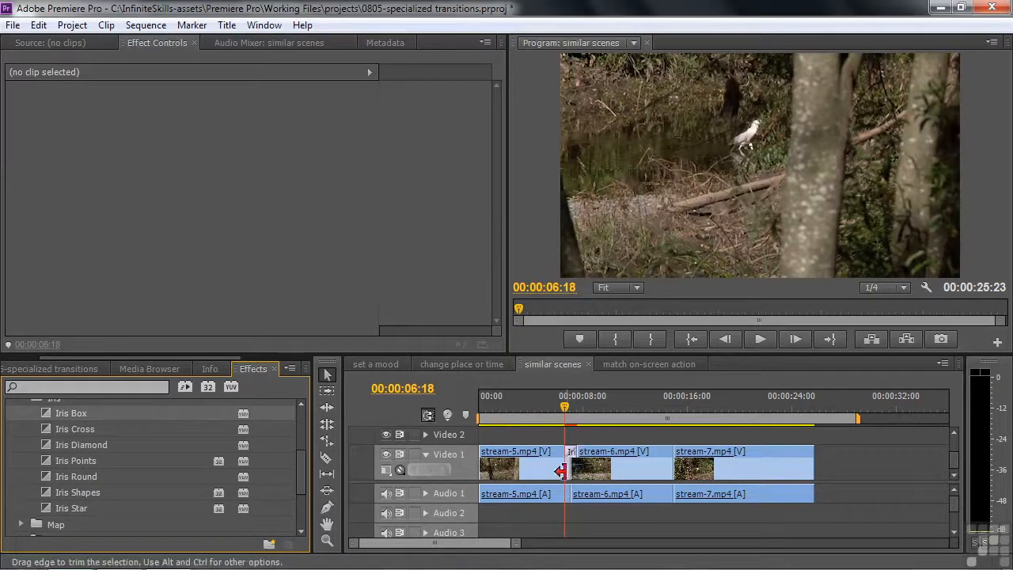
Extend the Iris Box transition on both sides of the cut to a duration of about 00:00:02:19
left_click(573, 457)
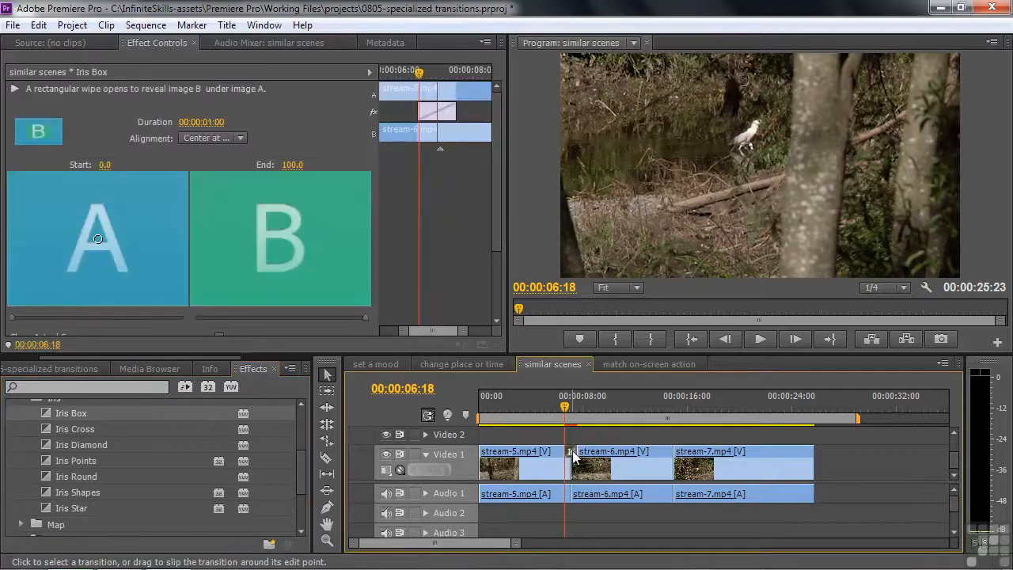
key("=")
key("=")
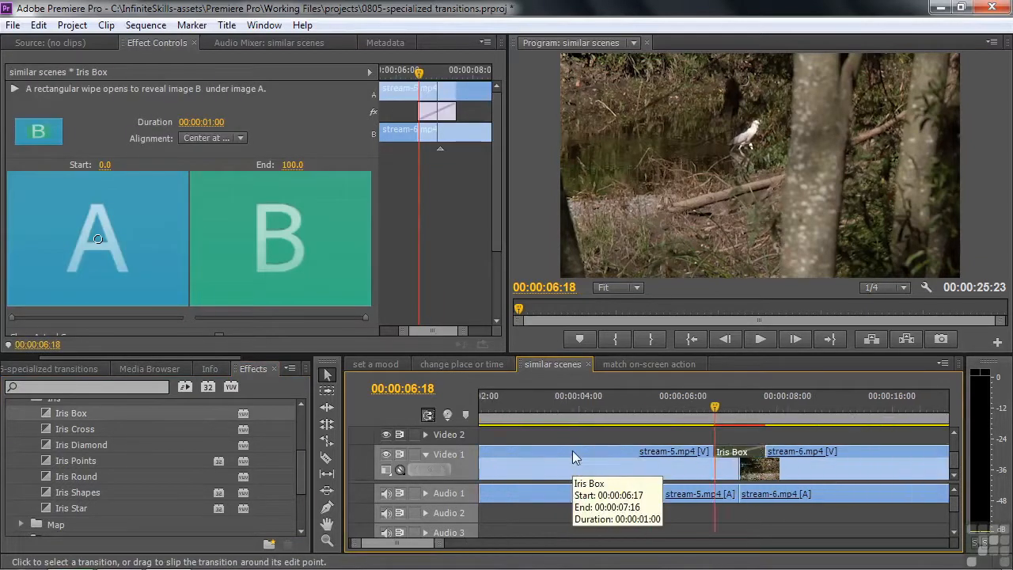
scroll(407, 544, "right", 4)
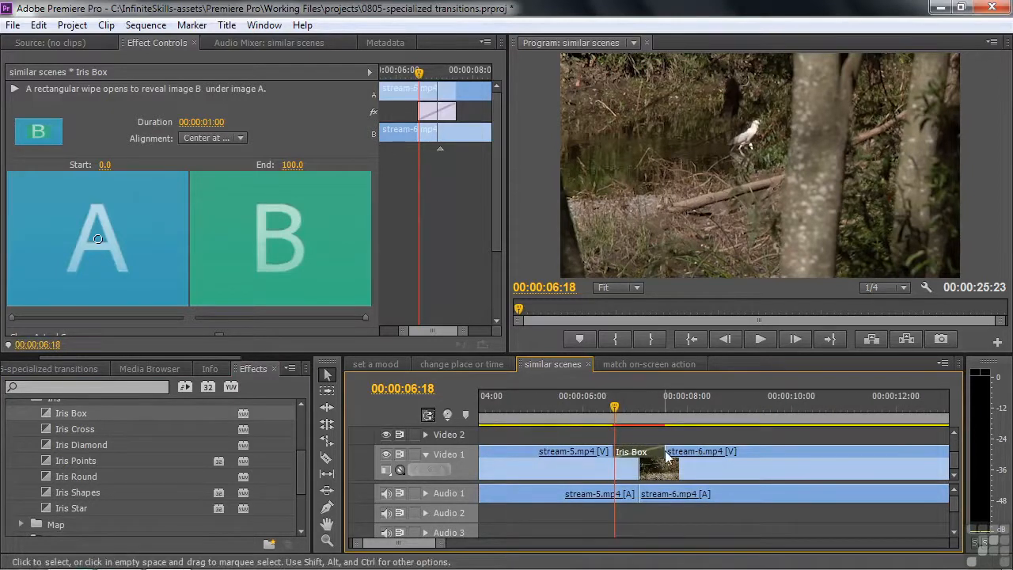
left_click_drag(661, 451, 708, 451)
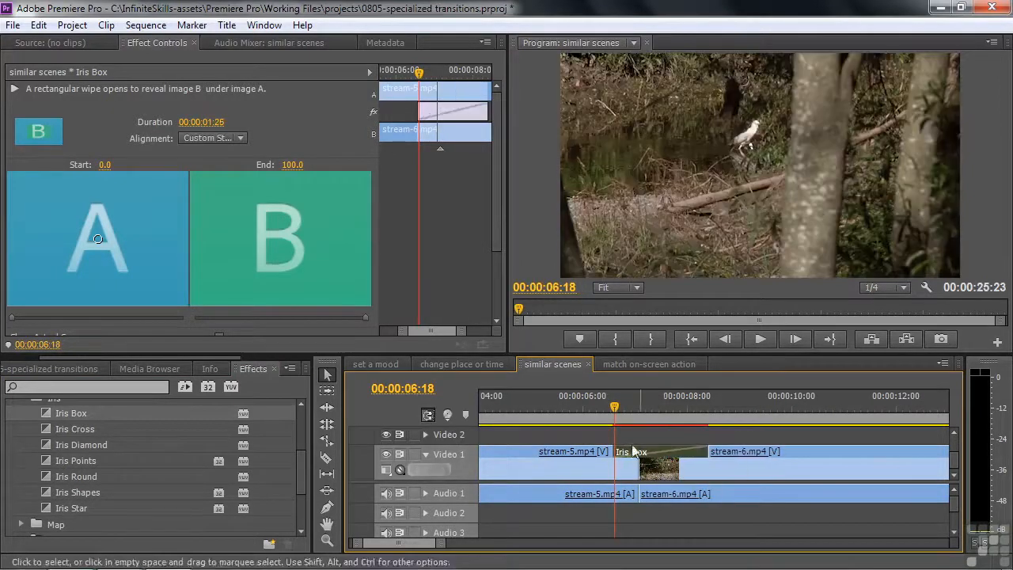
left_click_drag(617, 451, 571, 451)
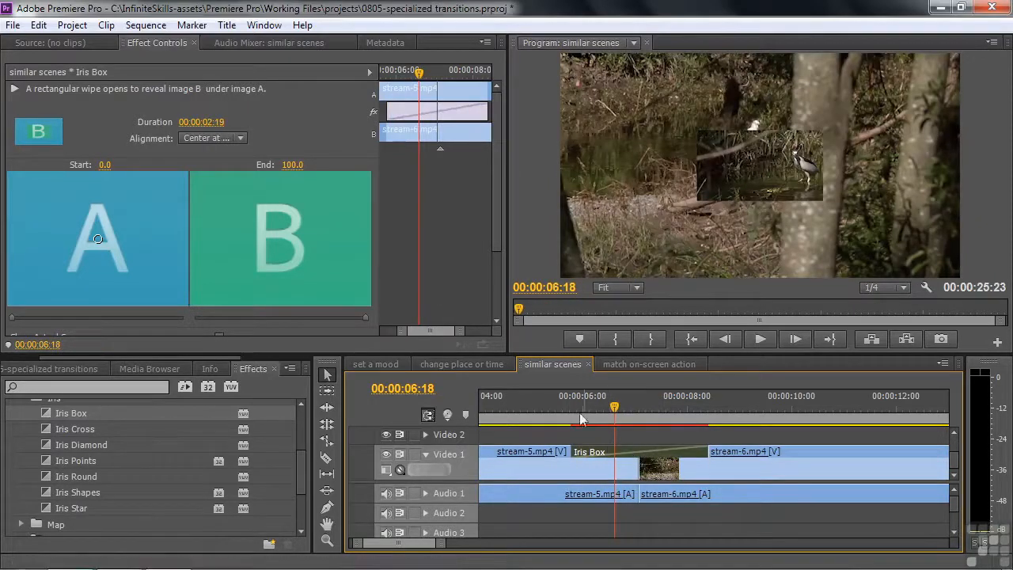
Show the actual sources for Iris Box and move its centre up and right so it opens over the bird in stream-6.mp4
scroll(494, 253, "down", 3)
left_click(220, 280)
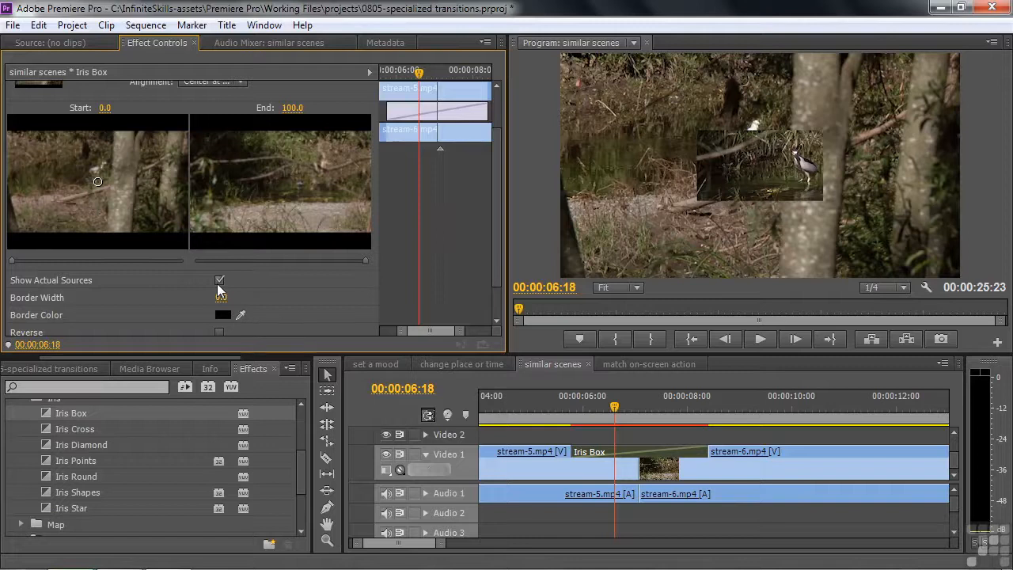
left_click_drag(616, 415, 599, 430)
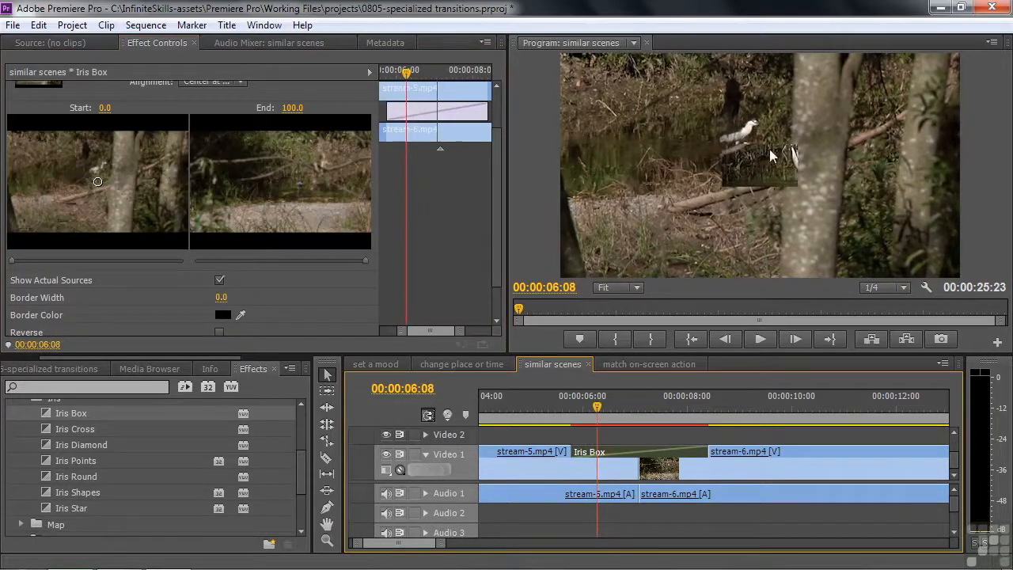
left_click(104, 180)
left_click_drag(104, 180, 117, 171)
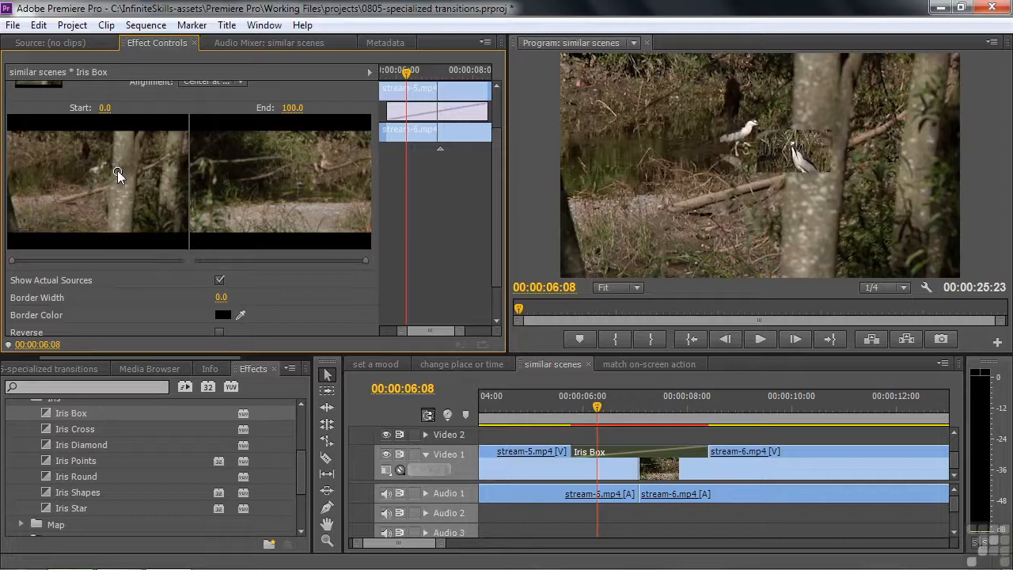
mouse_move(596, 408)
left_mouse_down()
mouse_move(583, 409)
mouse_move(597, 409)
left_mouse_up()
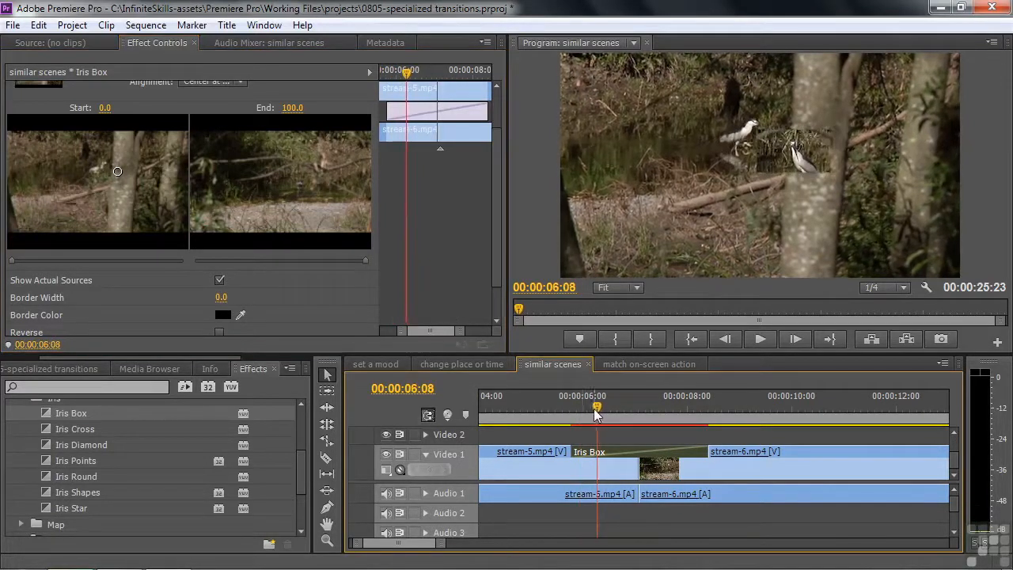
Reverse the Iris Box transition and recentre it so the box closes over the bird's position in stream-6.mp4, checking at about 00:00:08:04
left_click(220, 333)
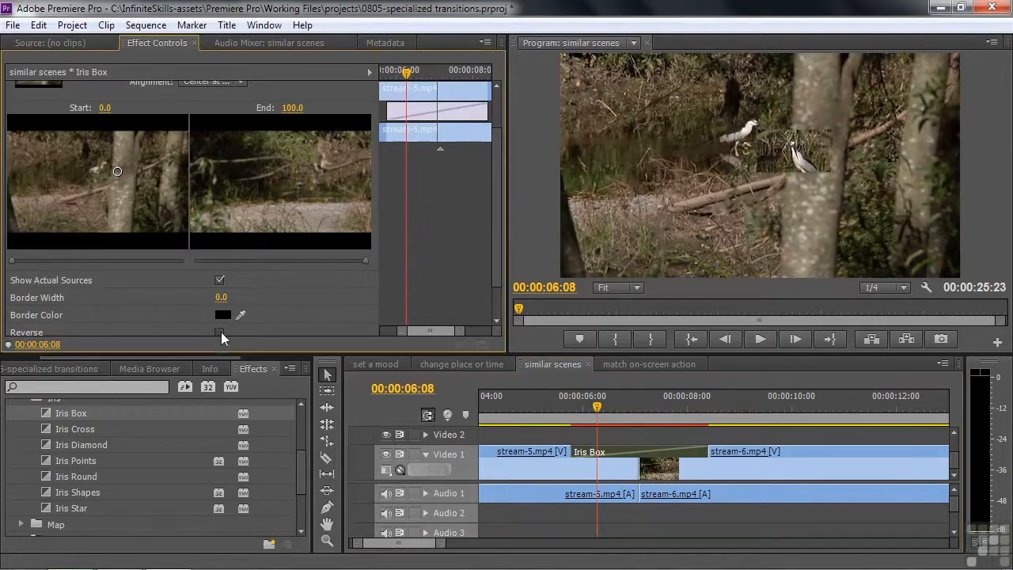
left_click_drag(600, 410, 693, 375)
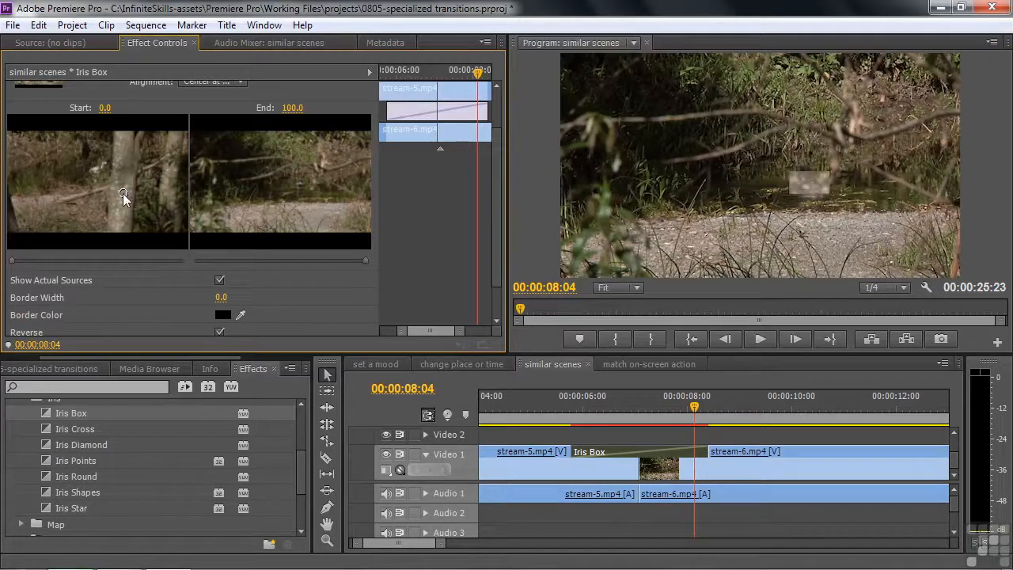
left_click_drag(692, 413, 710, 431)
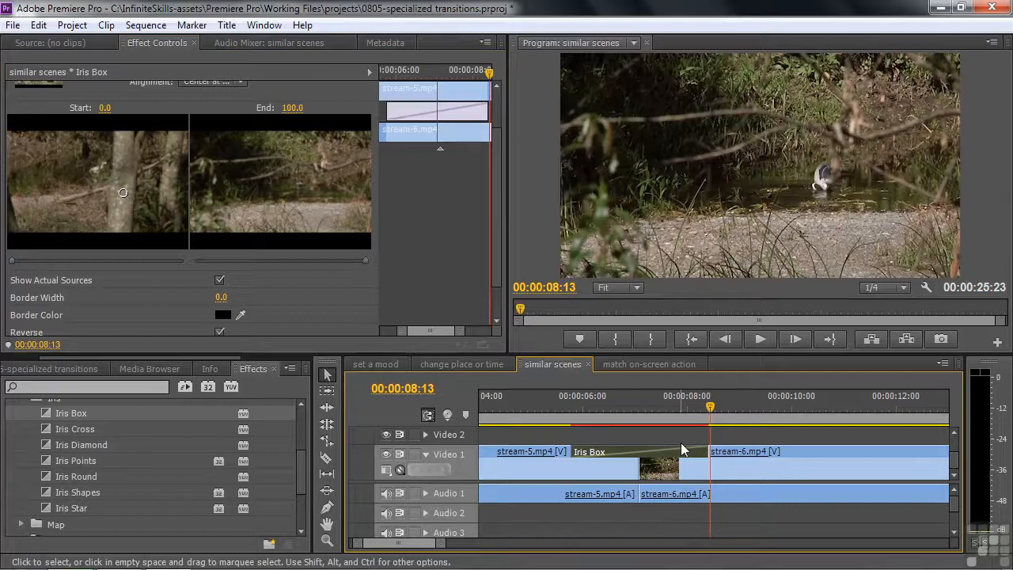
Replace the Iris Box transition with the Zoom transition and select it to show its settings
left_click_drag(300, 463, 299, 511)
left_click(21, 529)
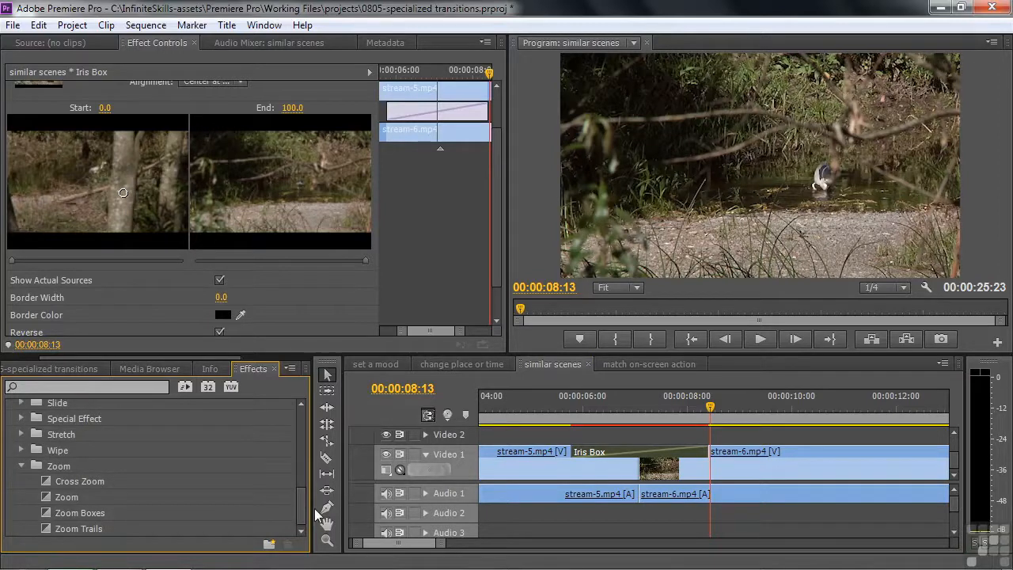
left_click_drag(55, 490, 633, 455)
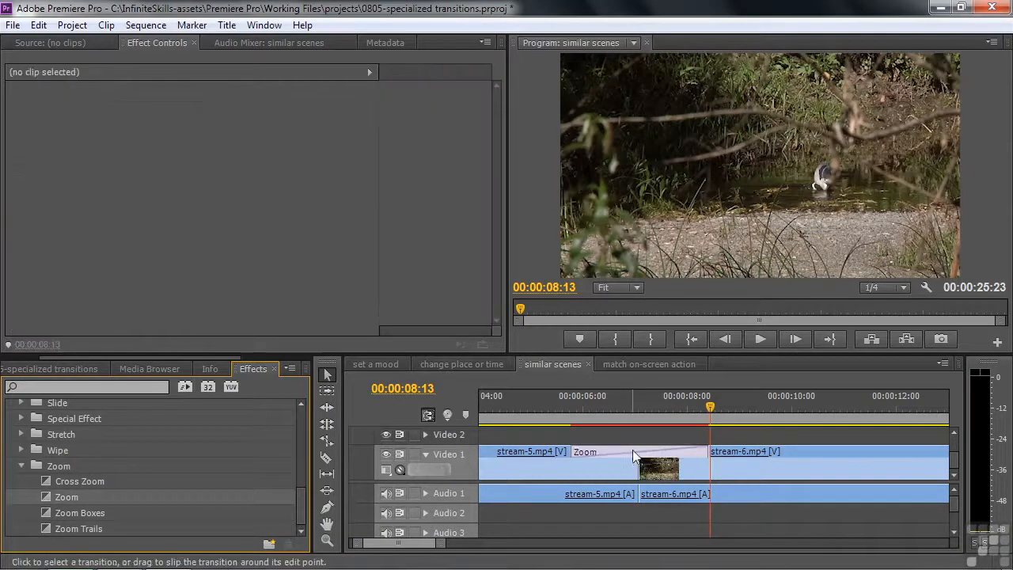
left_click(633, 455)
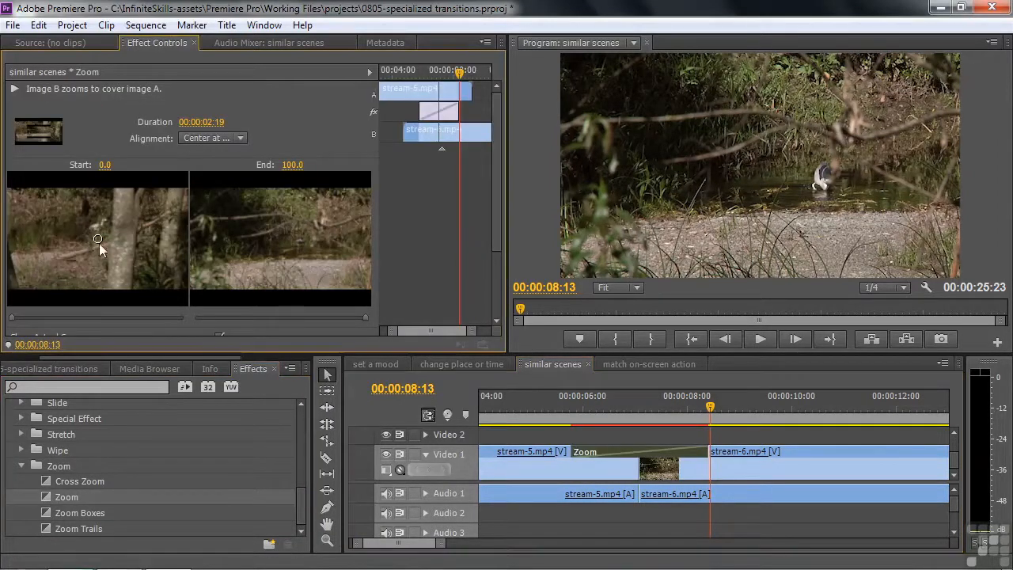
At about 00:00:06:11, move the Zoom transition's centre point up to the white bird's position in stream-5.mp4
left_click(599, 420)
mouse_move(599, 427)
left_mouse_down()
mouse_move(565, 422)
mouse_move(649, 427)
mouse_move(598, 427)
mouse_move(631, 438)
mouse_move(583, 450)
mouse_move(614, 455)
mouse_move(589, 447)
mouse_move(600, 445)
left_mouse_up()
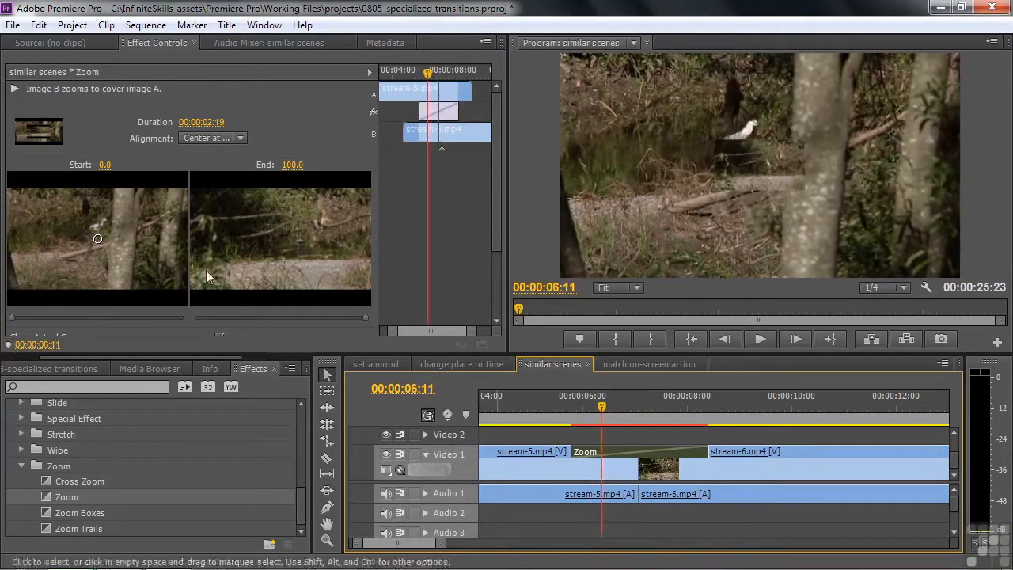
left_click_drag(96, 241, 97, 222)
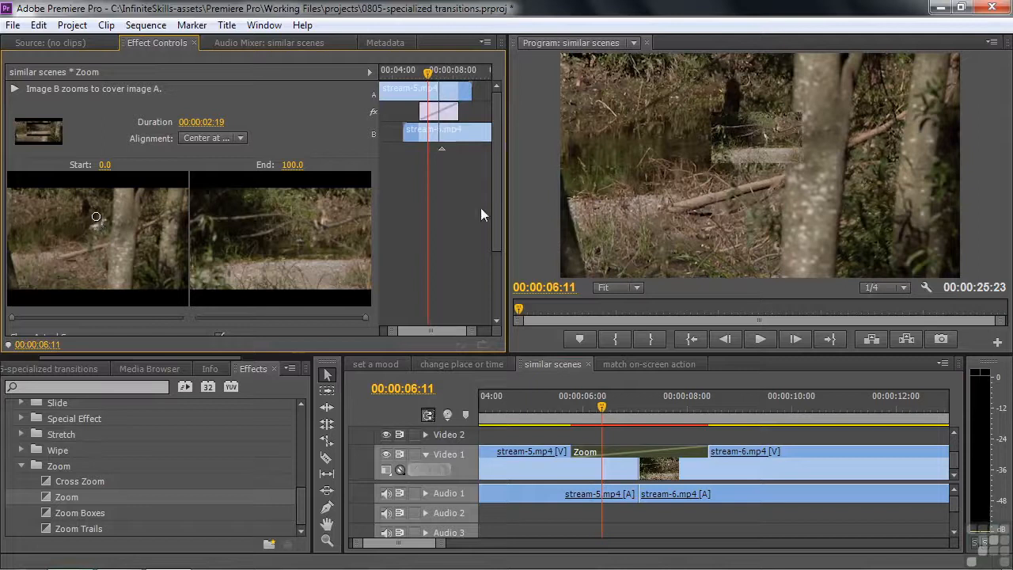
Reverse the Zoom transition and move its centre over the bird in stream-6.mp4, checking it at about 00:00:08:04
left_click_drag(496, 227, 496, 295)
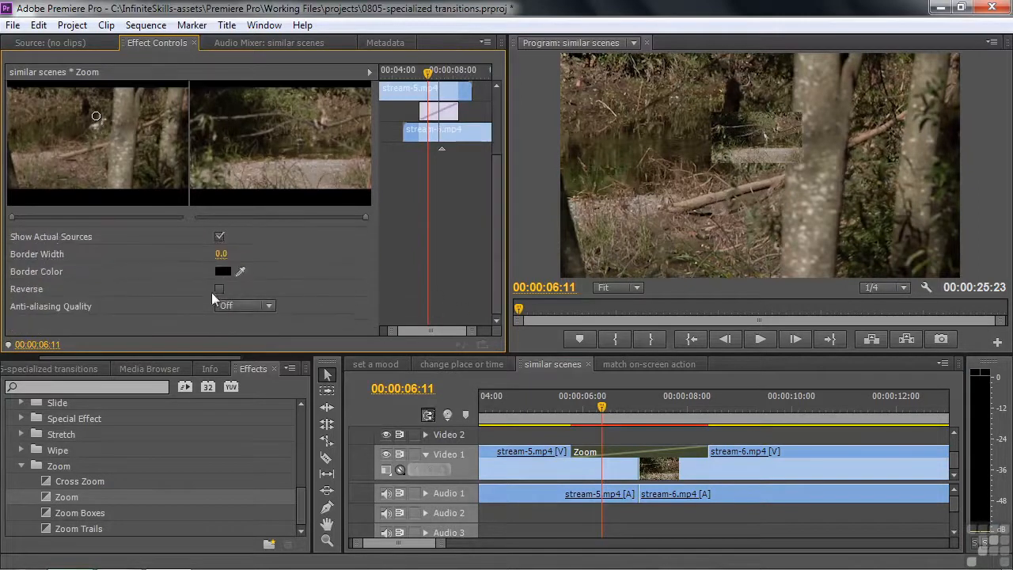
left_click(220, 289)
left_click_drag(601, 407, 696, 425)
left_click_drag(96, 117, 126, 151)
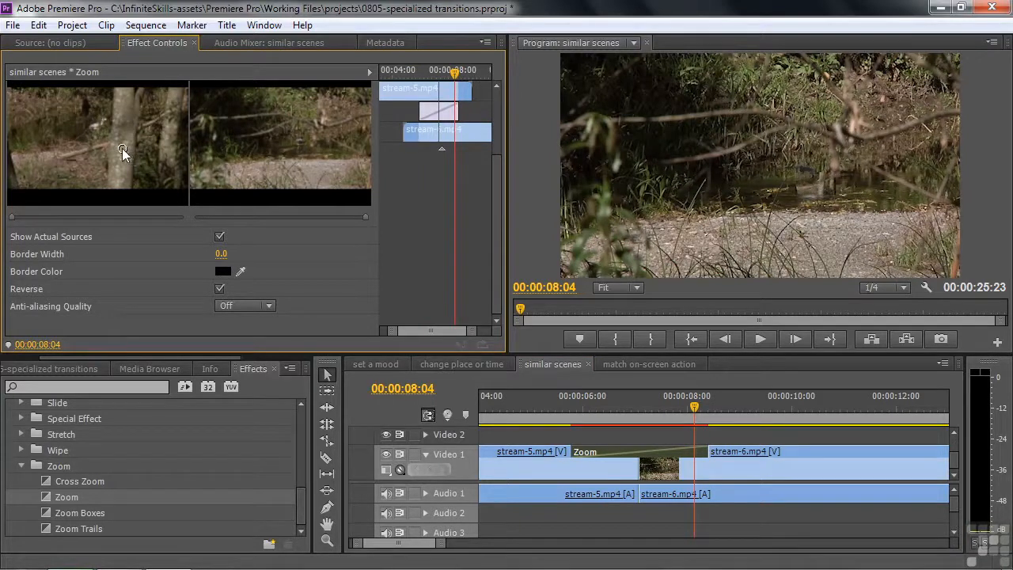
left_click_drag(659, 419, 562, 422)
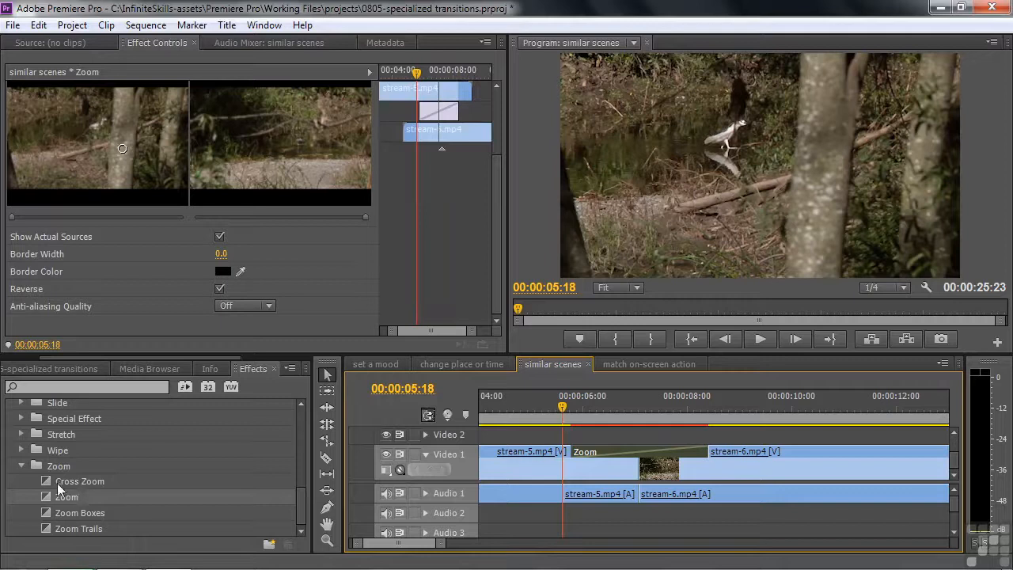
Replace the Zoom transition with Cross Zoom and play back the cut between stream-5.mp4 and stream-6.mp4
left_click_drag(46, 481, 657, 463)
left_click(658, 462)
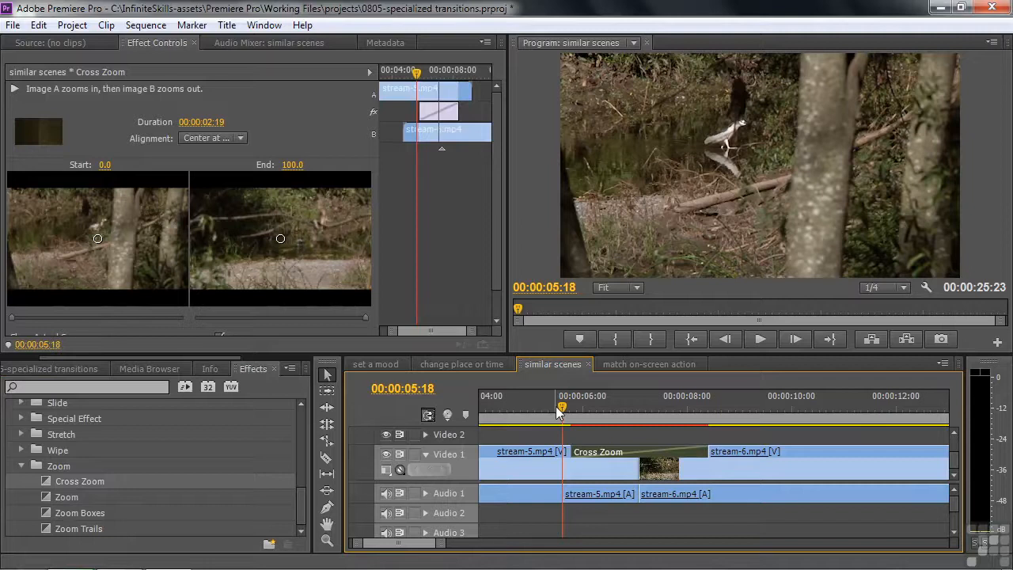
key("space")
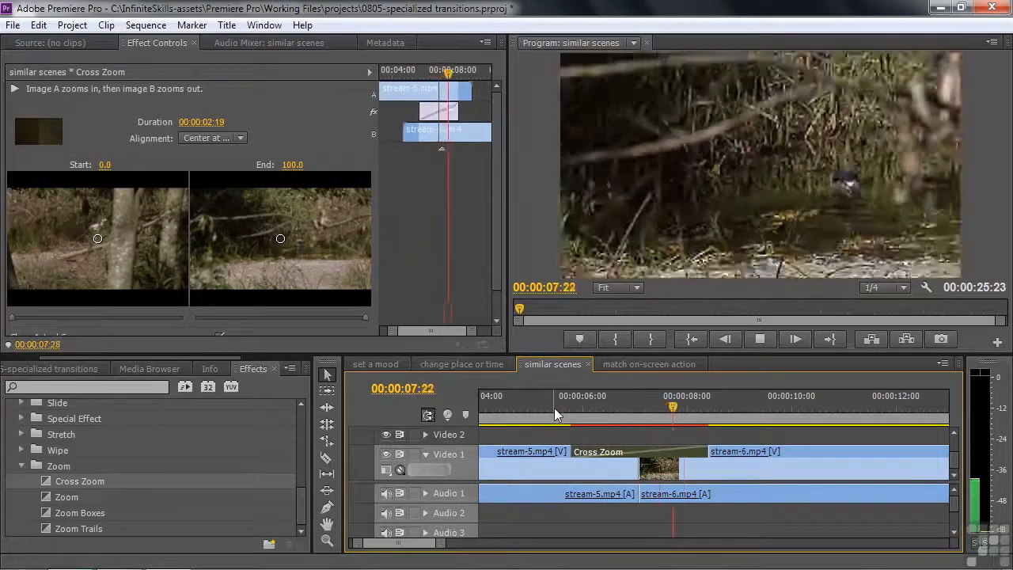
key("space")
Centre Cross Zoom's start point on the white bird in stream-5.mp4 and its end point on the dark bird in stream-6.mp4
left_click_drag(711, 409, 617, 423)
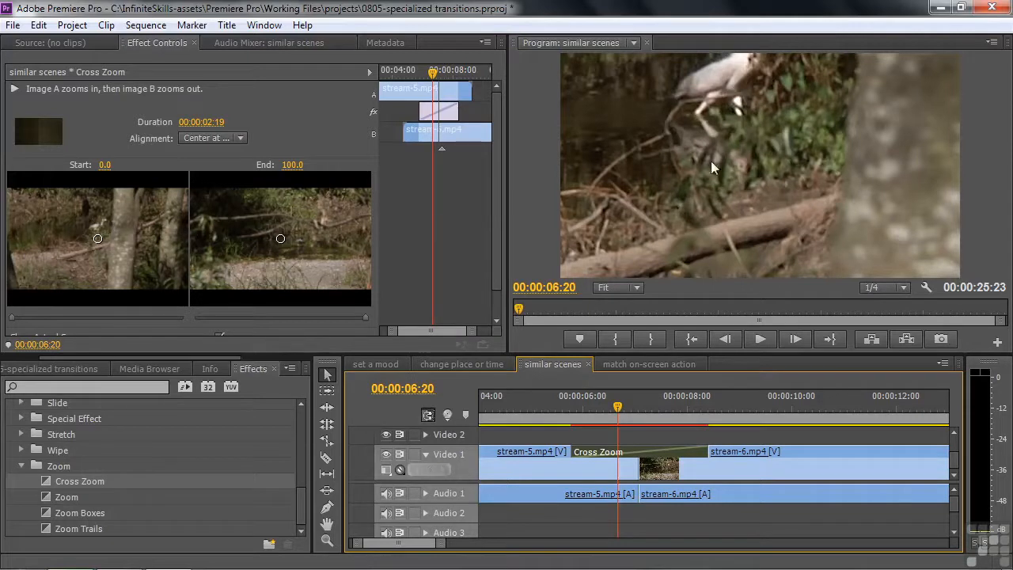
left_click_drag(97, 236, 98, 212)
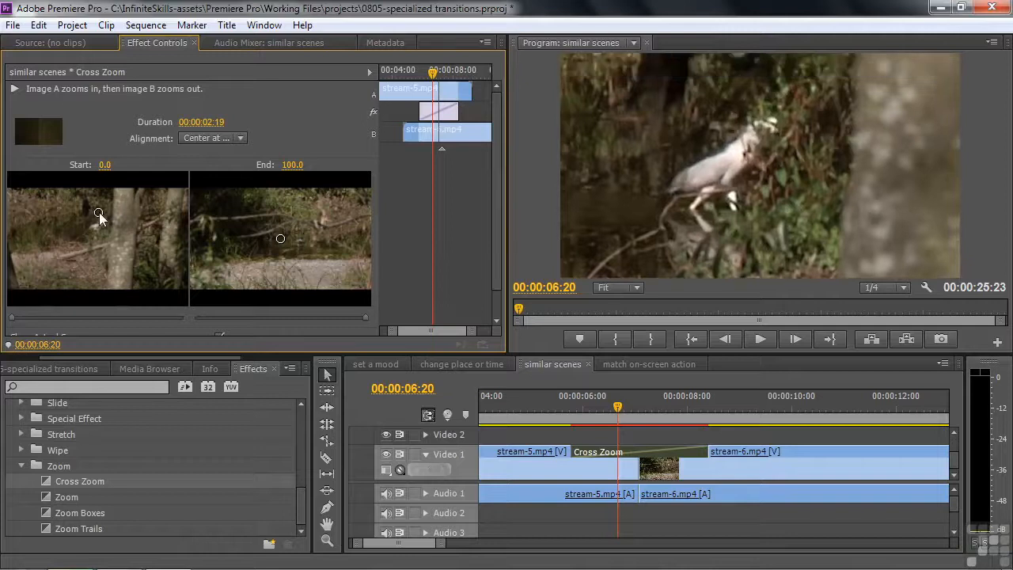
left_click_drag(616, 413, 655, 413)
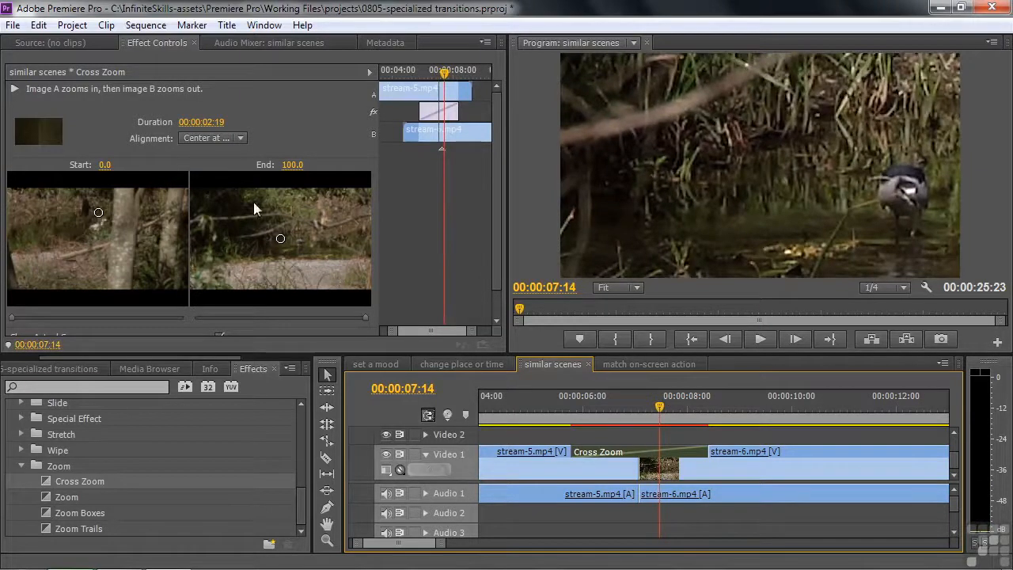
left_click_drag(281, 238, 298, 242)
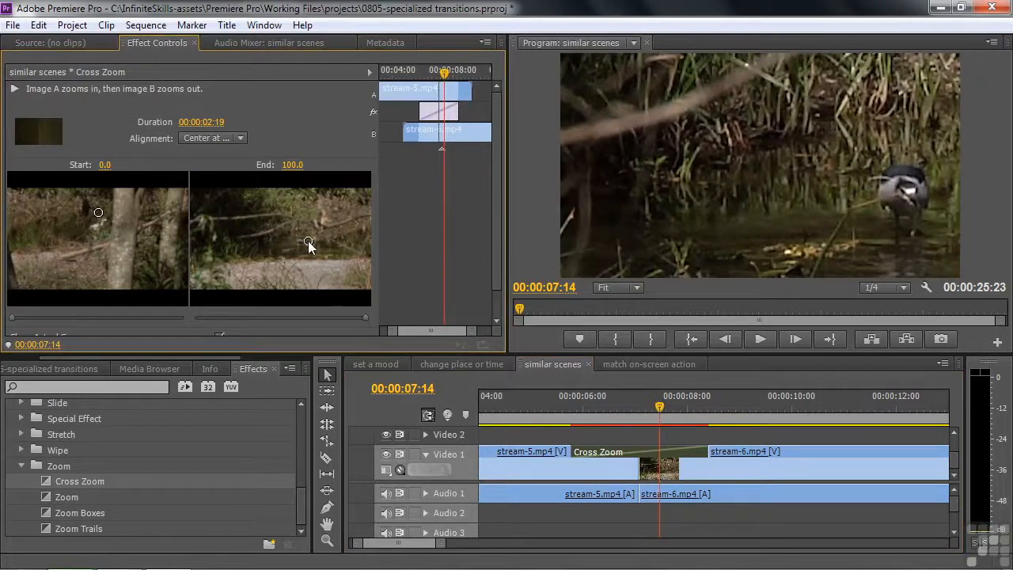
mouse_move(664, 417)
left_mouse_down()
mouse_move(605, 420)
mouse_move(678, 431)
mouse_move(693, 423)
mouse_move(668, 424)
left_mouse_up()
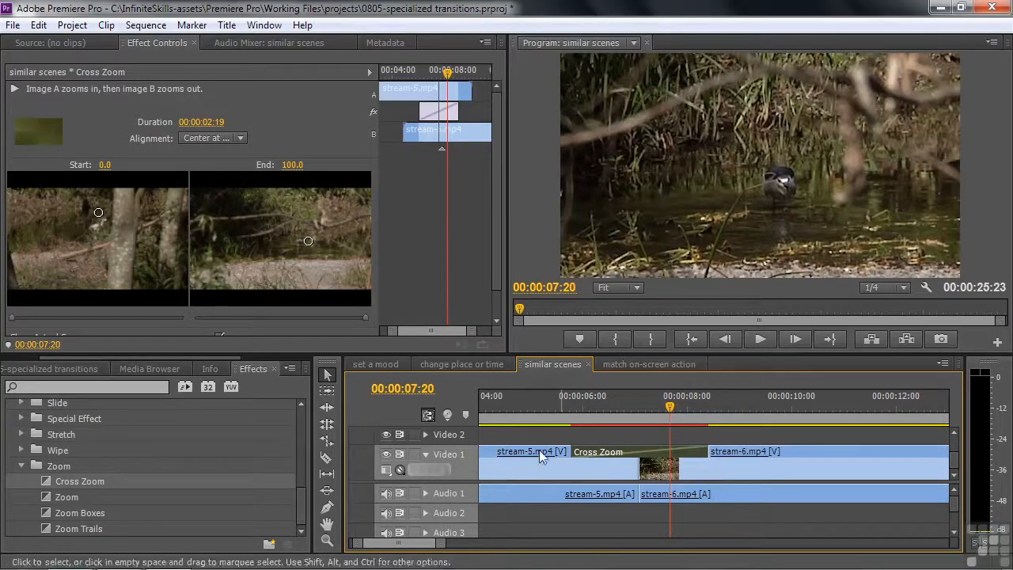
Replace Cross Zoom between stream-5.mp4 and stream-6.mp4 with the Tumble Away transition from 3D Motion and select it for editing
left_click_drag(302, 513, 308, 437)
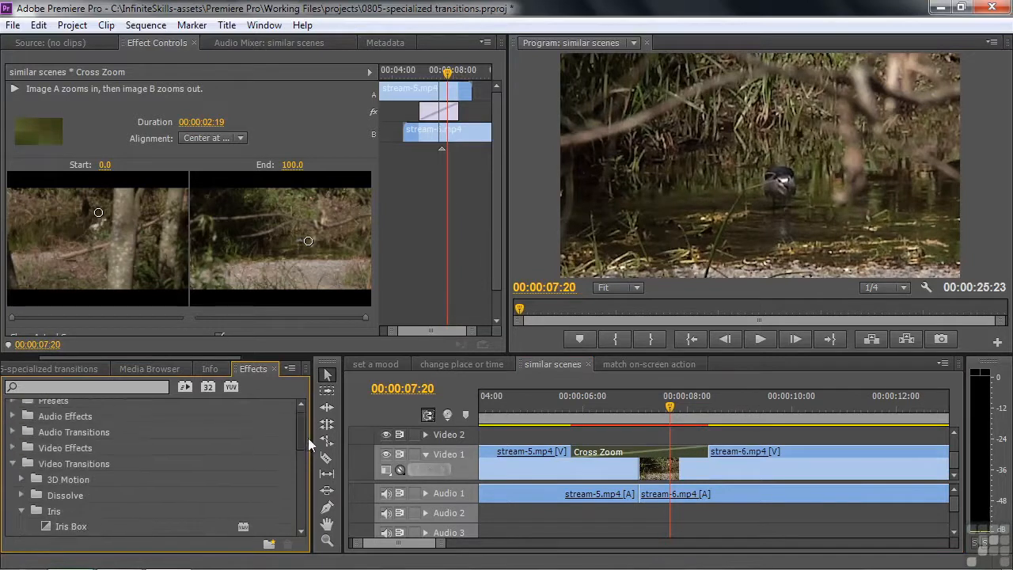
left_click(21, 487)
left_click_drag(302, 423, 300, 450)
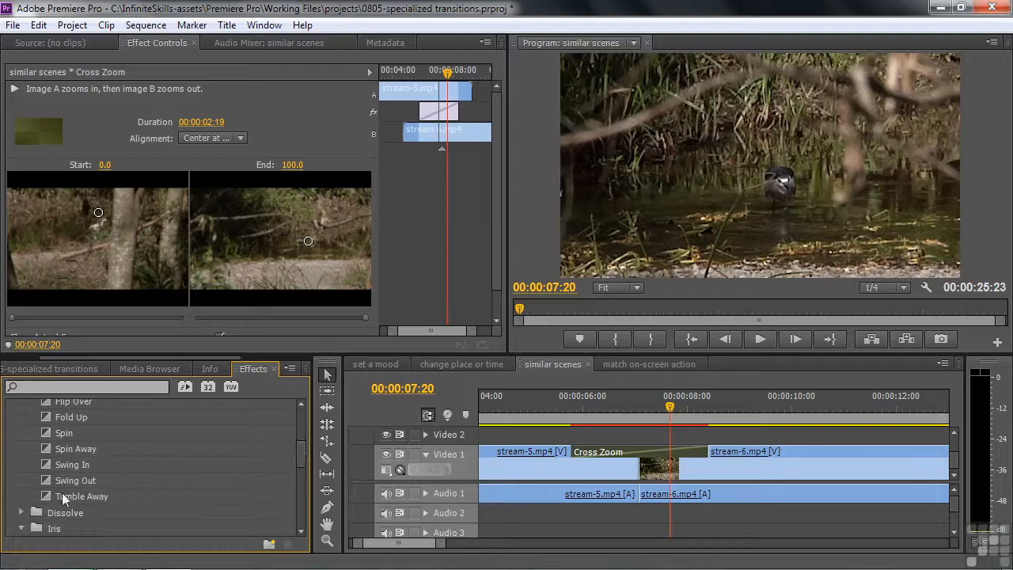
left_click(49, 494)
left_click_drag(49, 495, 645, 457)
left_click(638, 456)
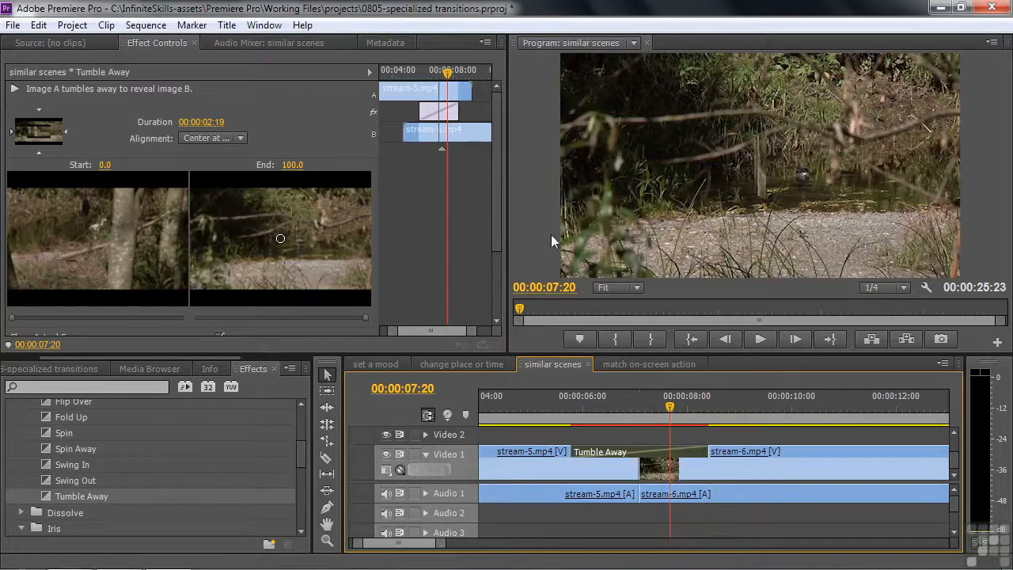
At about 00:00:08:00, move Tumble Away's centre point over the bird in stream-6.mp4 and play the transition backwards and forwards
left_click_drag(495, 195, 421, 230)
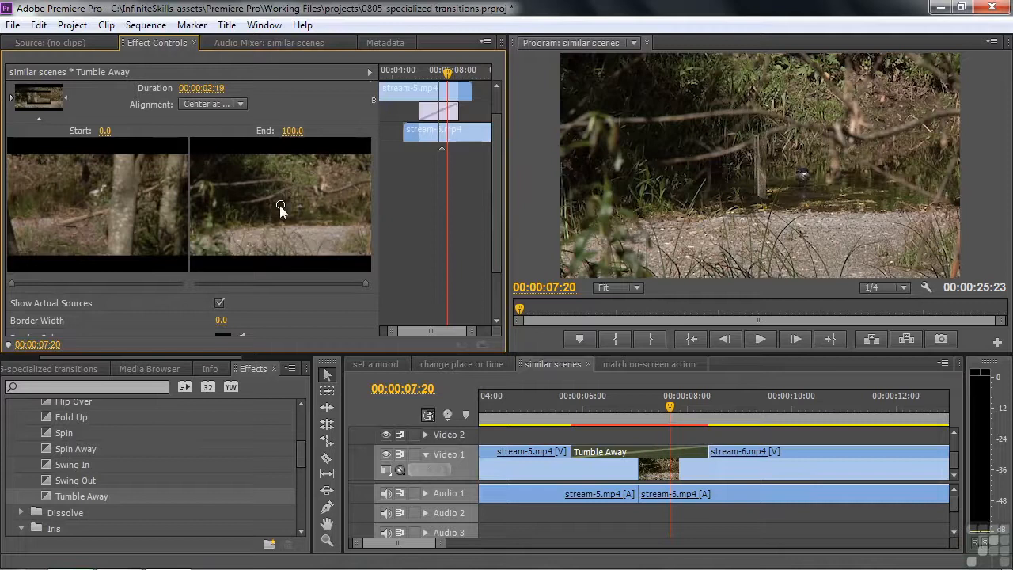
left_click_drag(667, 411, 684, 428)
left_click_drag(280, 205, 304, 206)
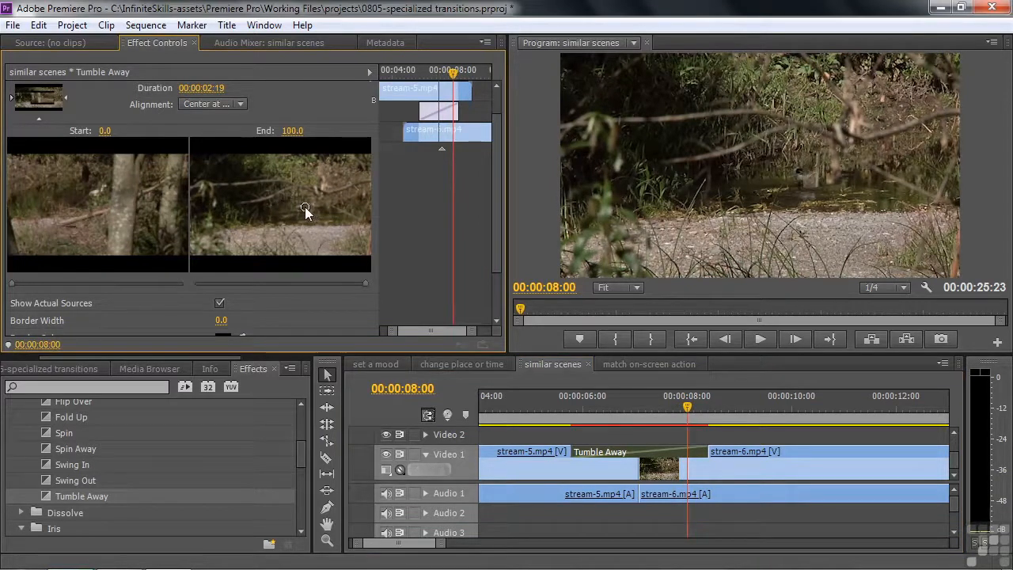
key("j")
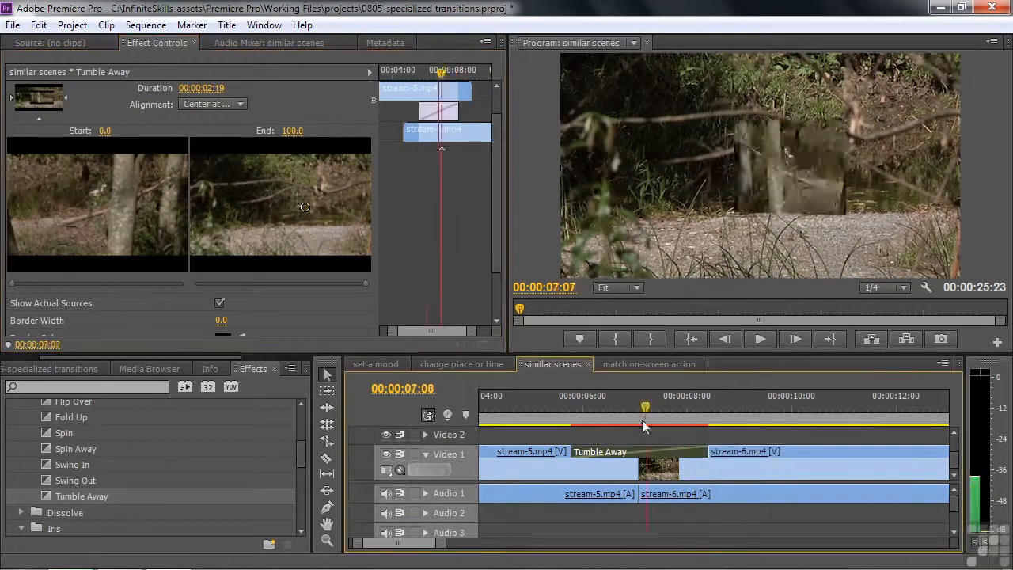
key("l")
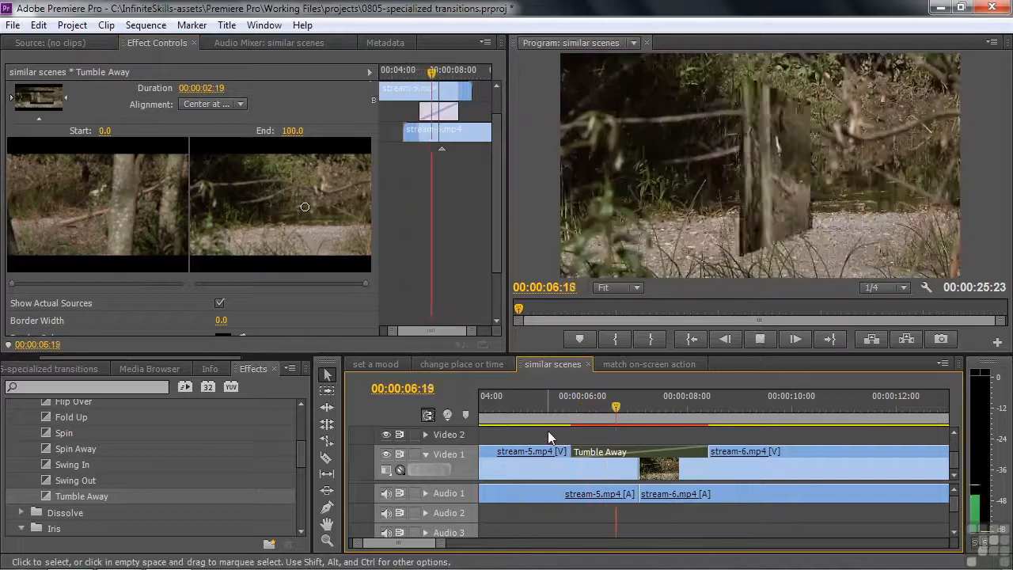
key("k")
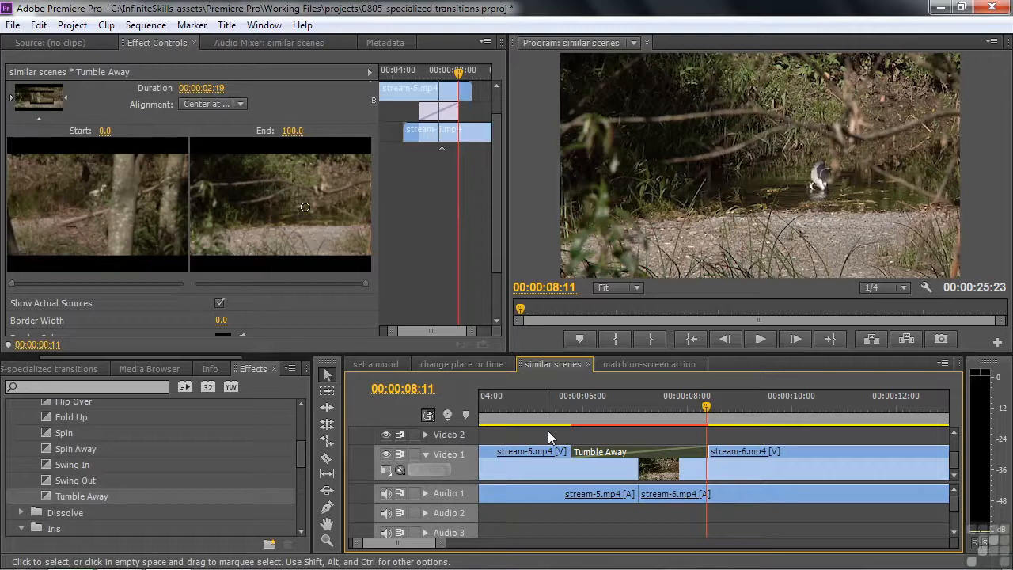
Replace Tumble Away between stream-5.mp4 and stream-6.mp4 with the Sliding Boxes transition and select it for editing
left_click_drag(301, 452, 308, 498)
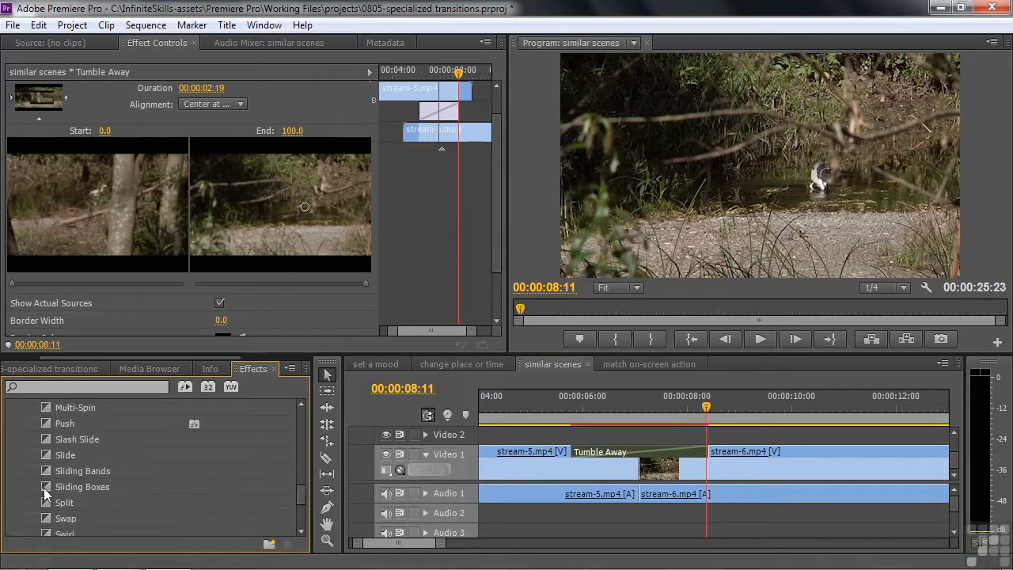
left_click_drag(43, 487, 649, 451)
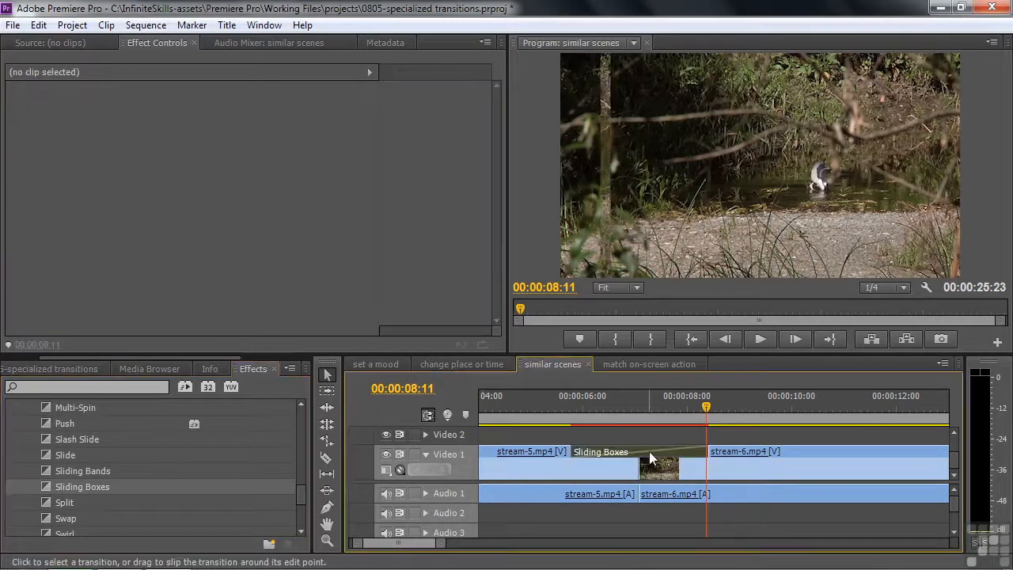
left_click(647, 451)
Check the custom band setting of Sliding Boxes without changing it, and scrub the transition back to about 00:00:06:09
left_click_drag(497, 230, 501, 310)
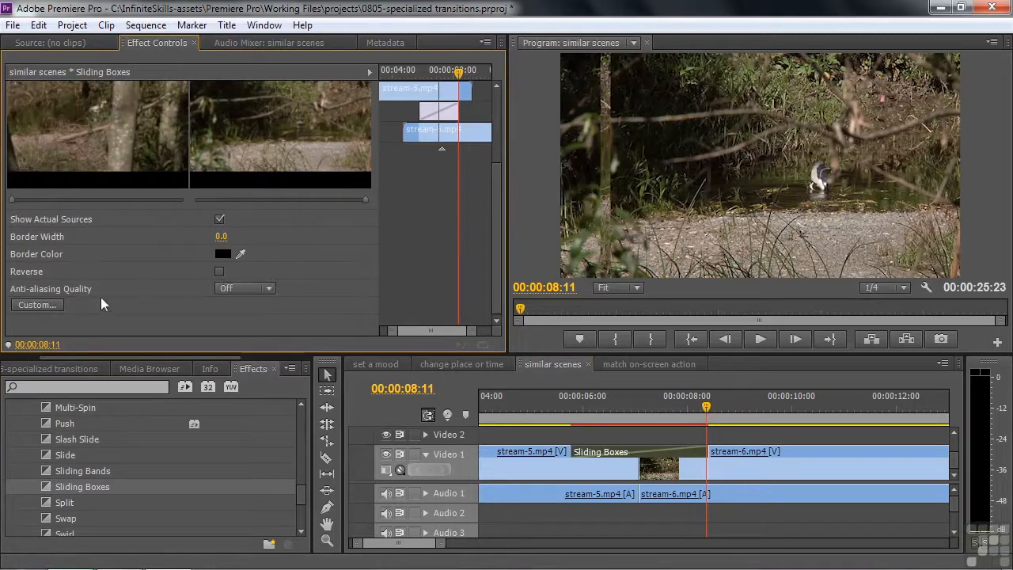
left_click(35, 305)
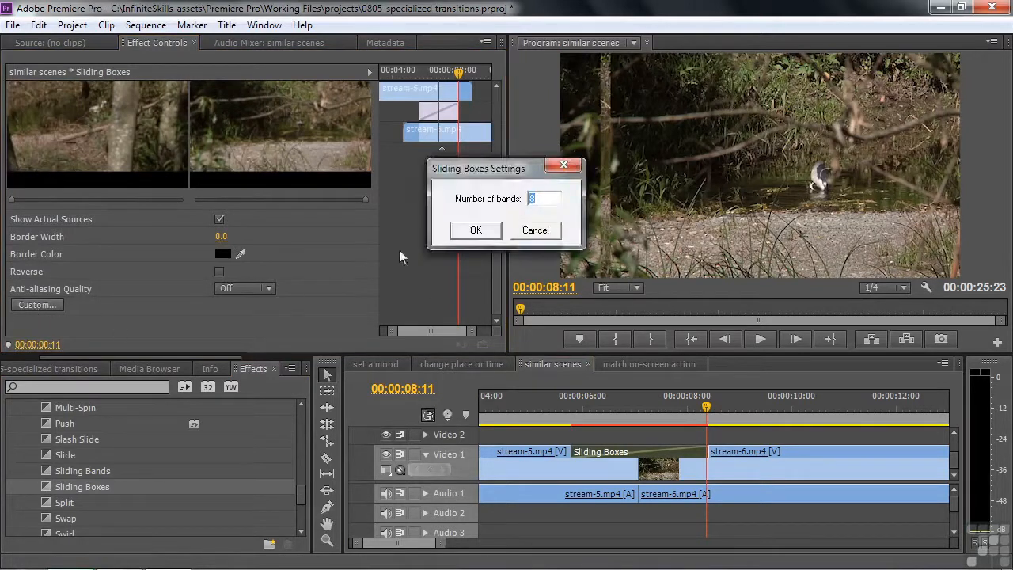
left_click(522, 230)
left_click(670, 418)
left_click_drag(670, 418, 598, 422)
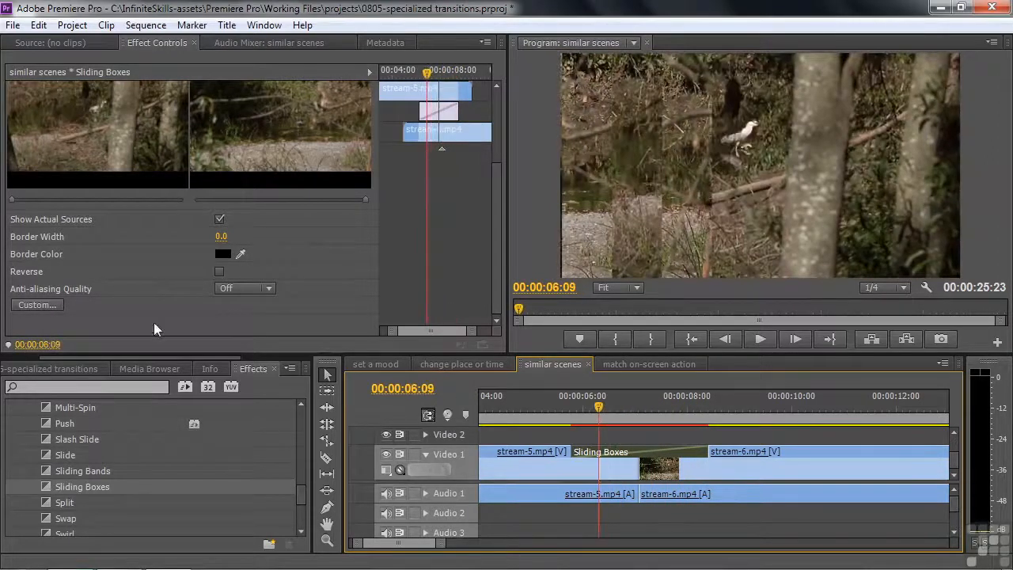
Set the number of bands in Sliding Boxes to 20, play the transition, and scrub back to about 00:00:06:18
left_click(35, 307)
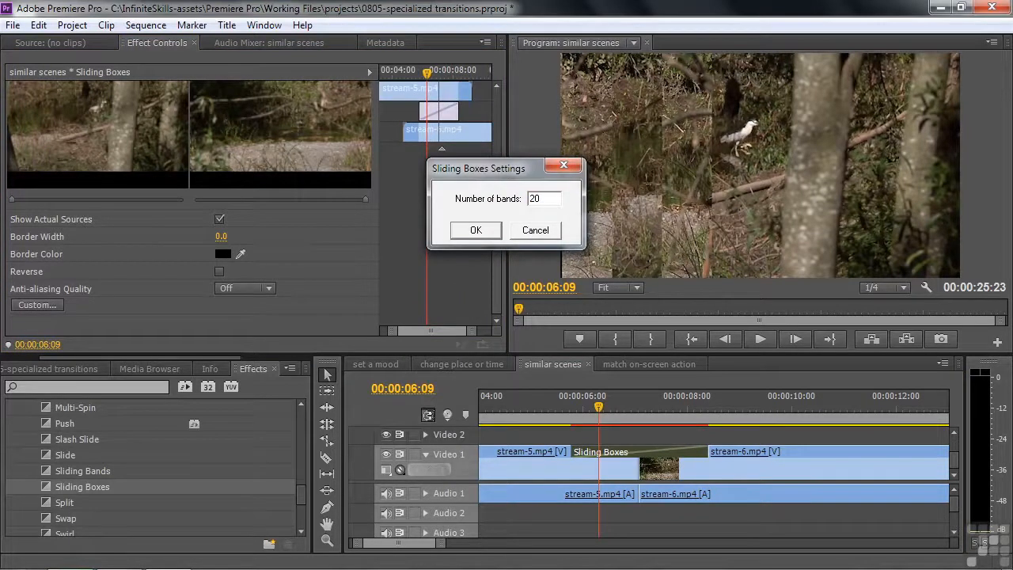
type("20")
left_click(475, 233)
left_click_drag(599, 410, 558, 413)
key("space")
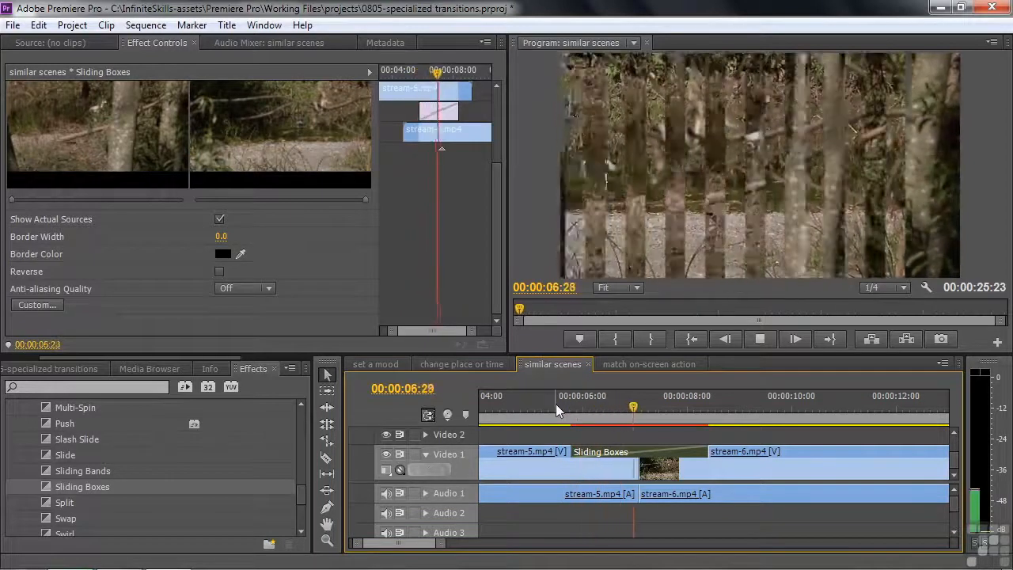
key("space")
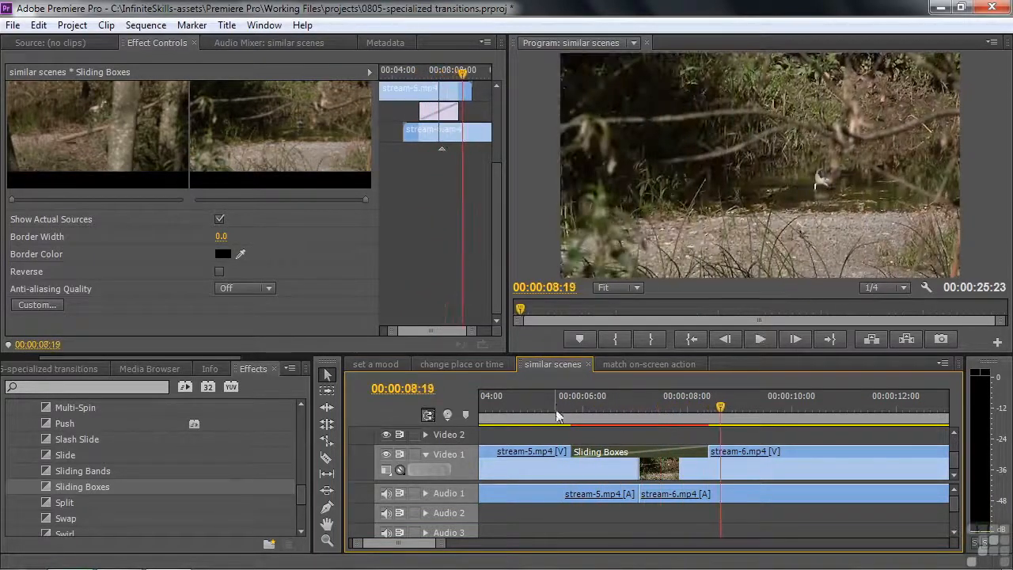
left_click_drag(709, 419, 612, 441)
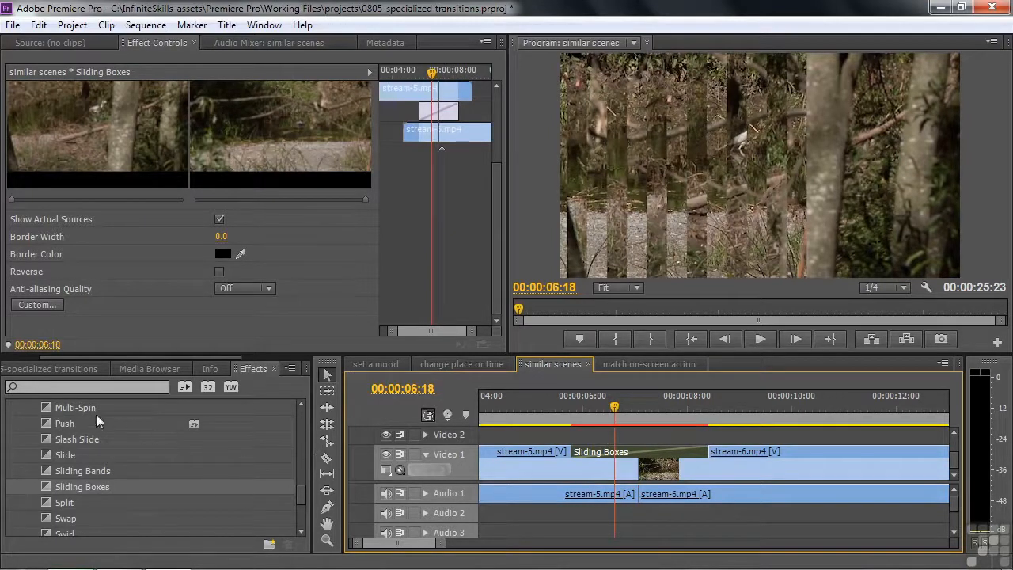
Replace Sliding Boxes with the Multi-Spin transition, bring up its options and play back the cut between the stream clips
left_click_drag(51, 407, 641, 453)
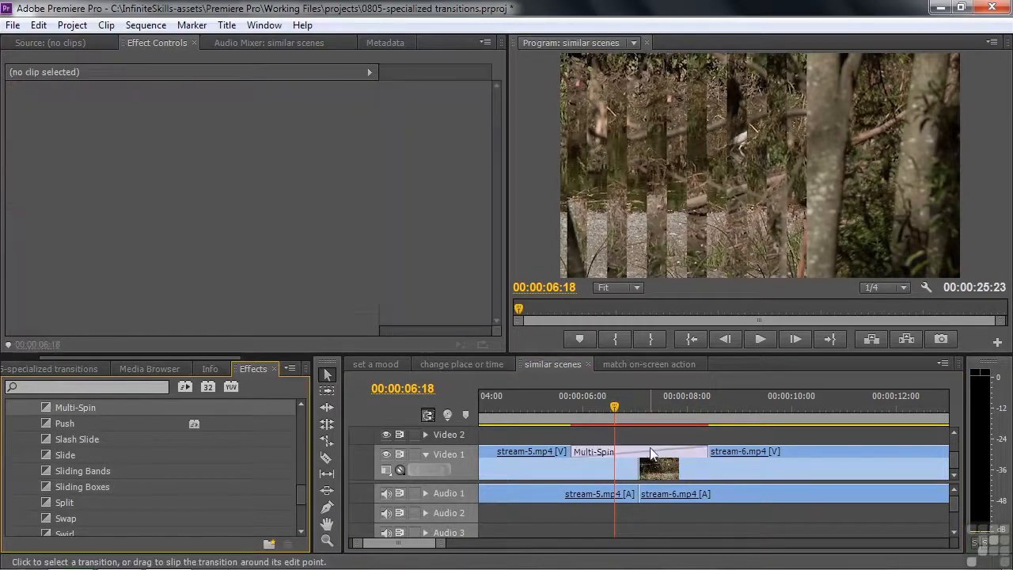
left_click(639, 452)
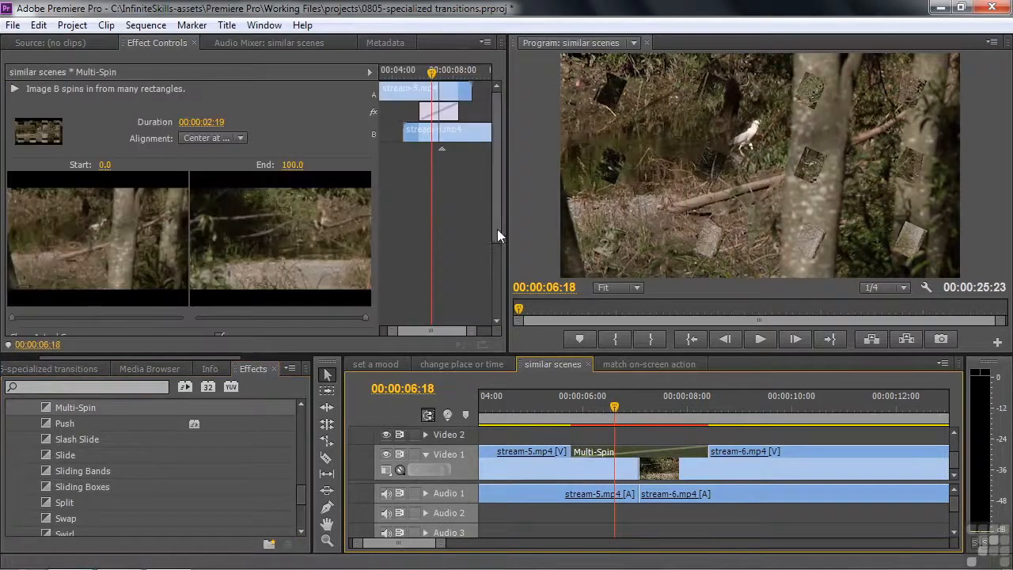
scroll(495, 308, "down", 3)
left_click(561, 410)
key("space")
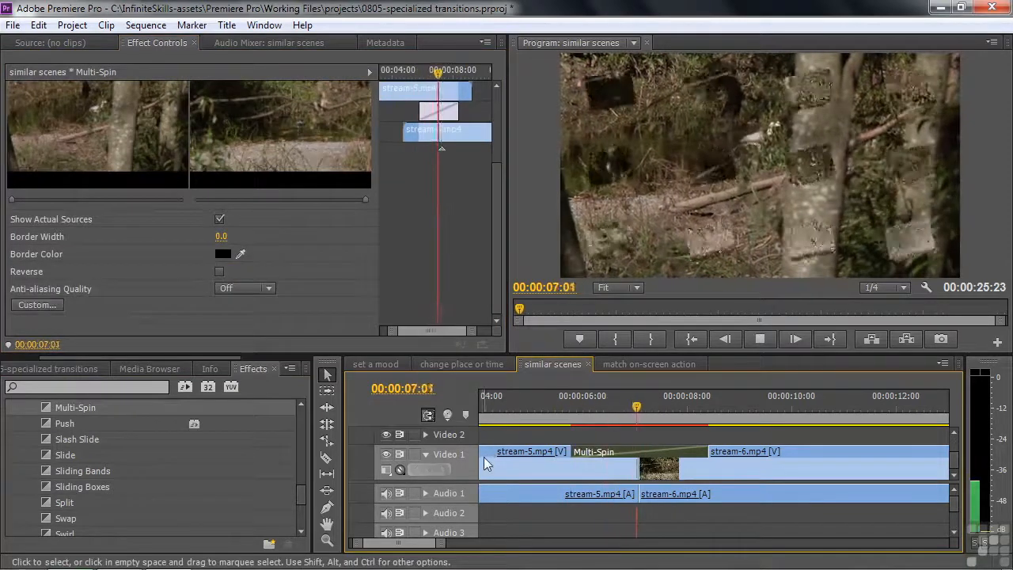
key("space")
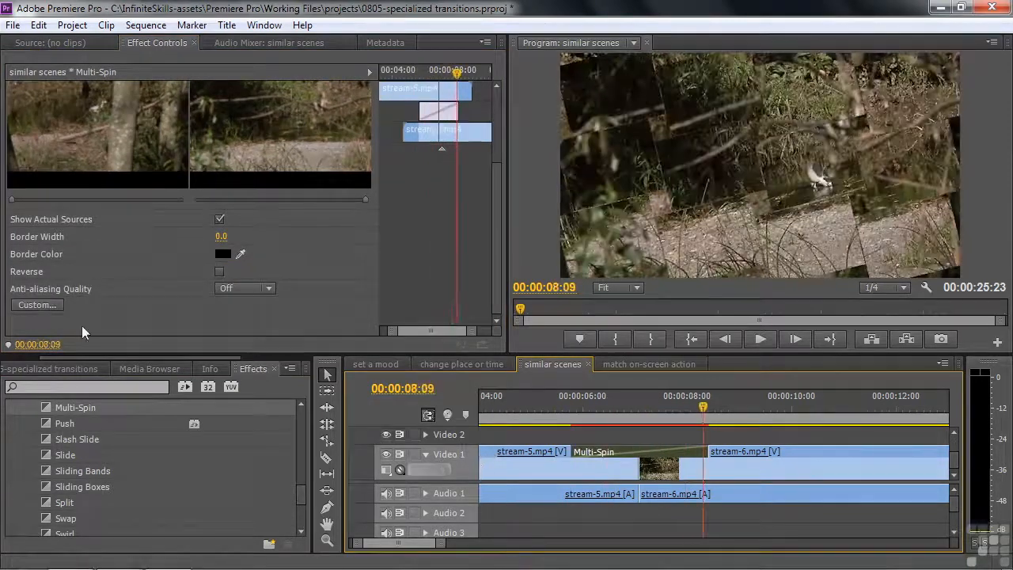
Set Multi-Spin's custom settings to 8 horizontal and 6 vertical, and play the transition from just before the cut
left_click(37, 305)
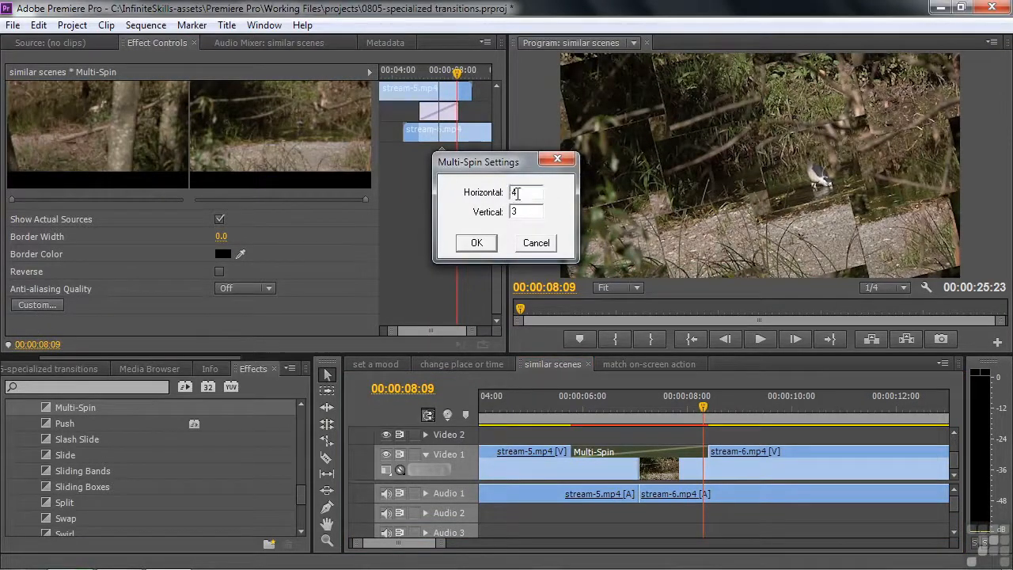
type("8")
type("6")
left_click(476, 242)
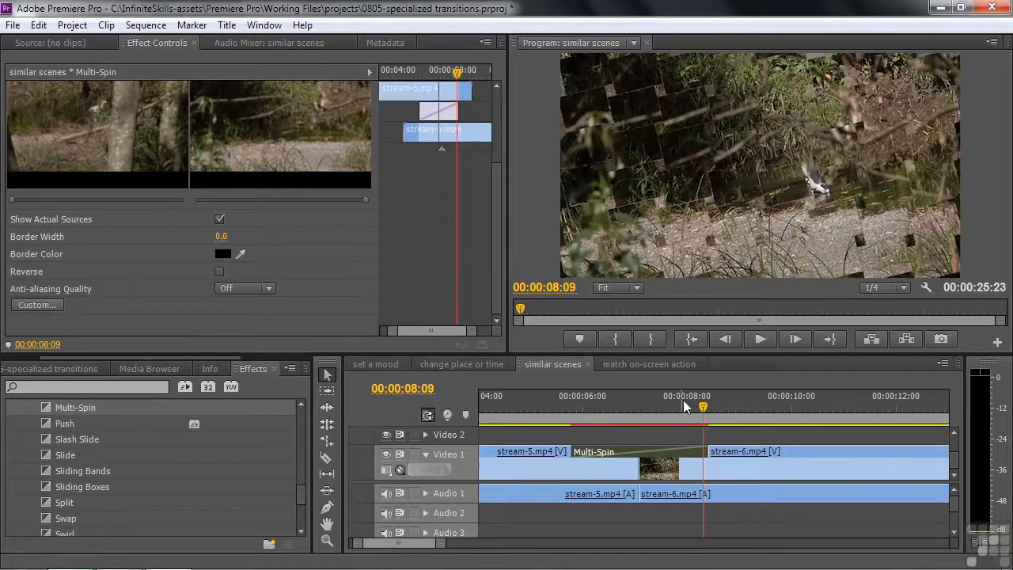
left_click_drag(686, 406, 568, 407)
key("space")
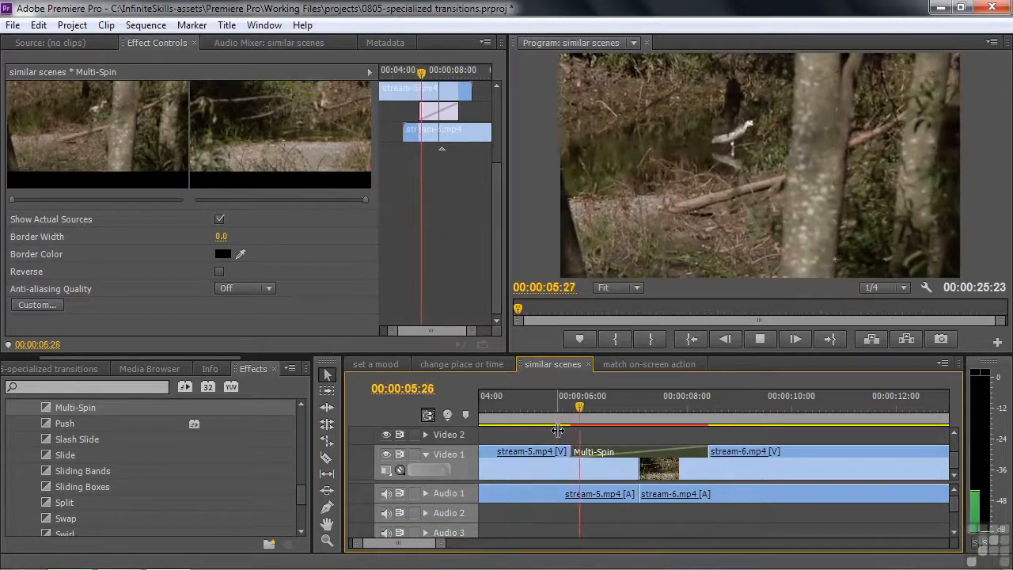
key("space")
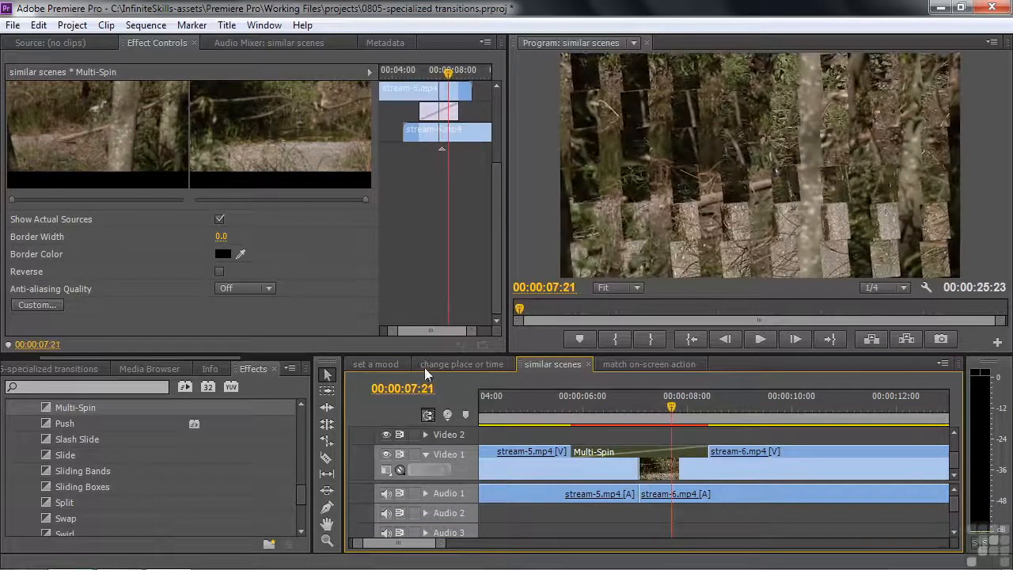
Set the Multi-Spin border width to 7.3 and play back the transition
left_click_drag(217, 239, 222, 239)
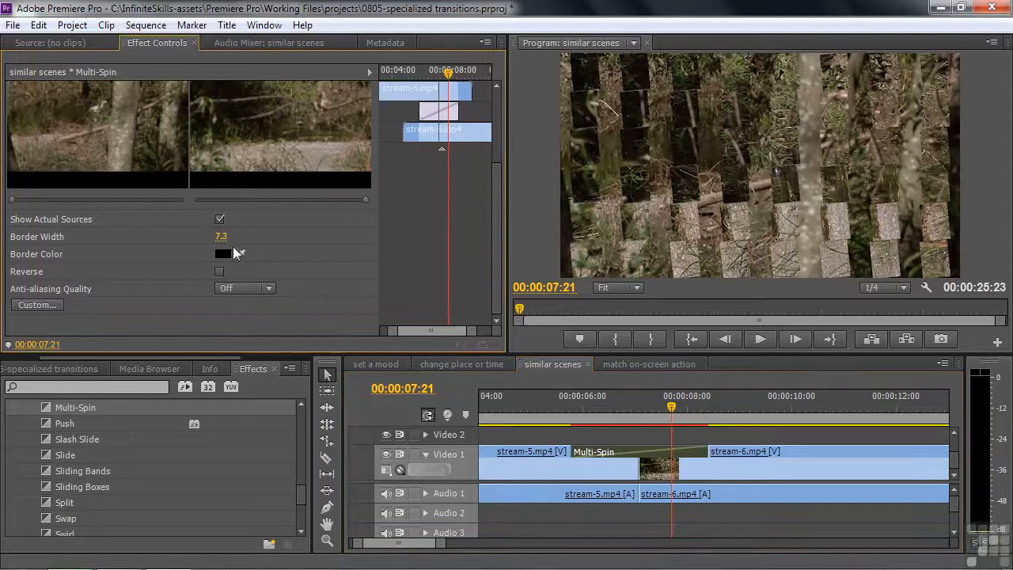
left_click_drag(669, 406, 536, 425)
key("space")
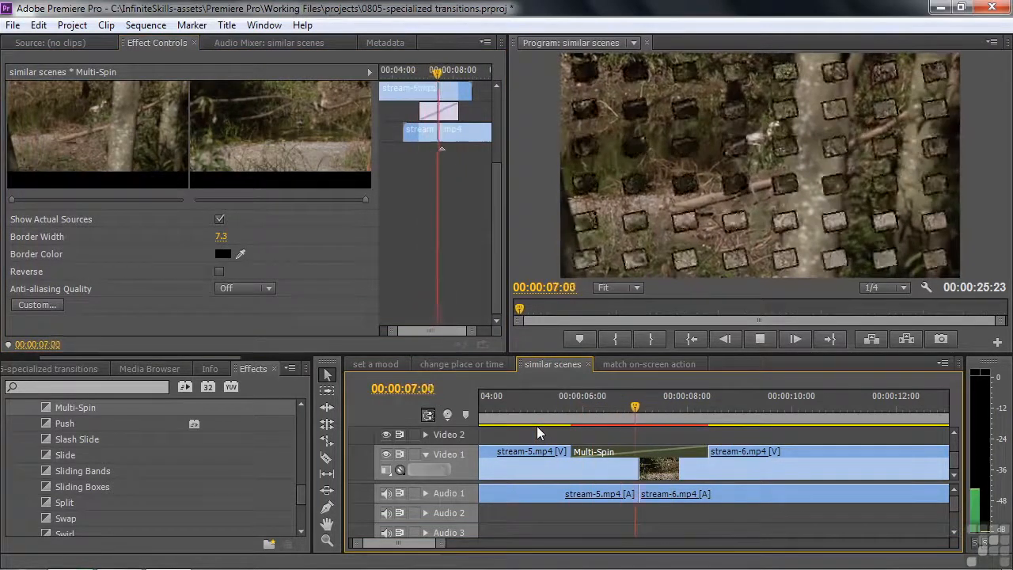
key("space")
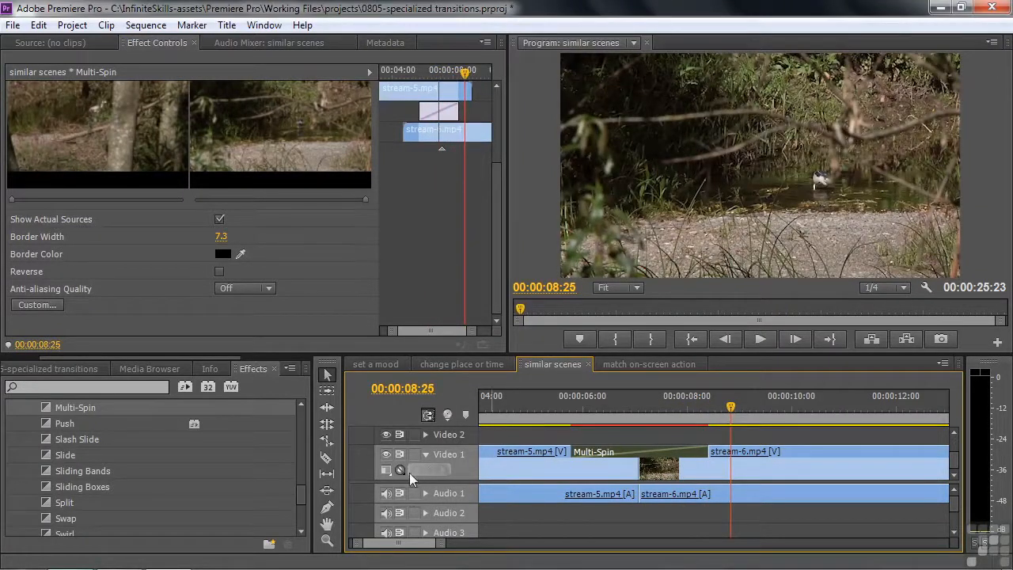
Replace Multi-Spin with the Swirl transition, play it back and park the playhead at about 00:00:07:04
left_click_drag(299, 492, 299, 497)
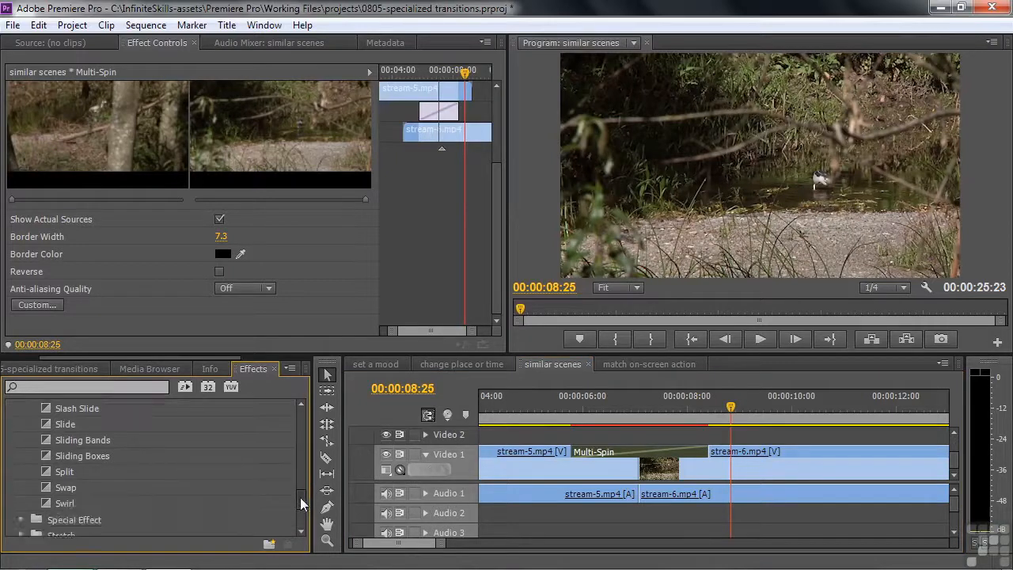
left_click_drag(48, 495, 621, 452)
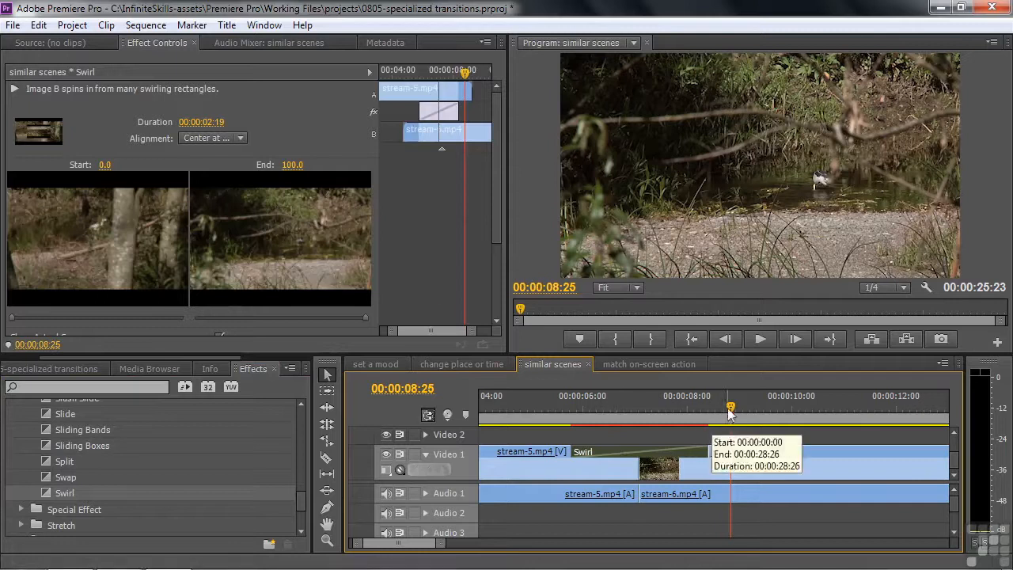
left_click(543, 411)
key("space")
left_click_drag(656, 417, 641, 445)
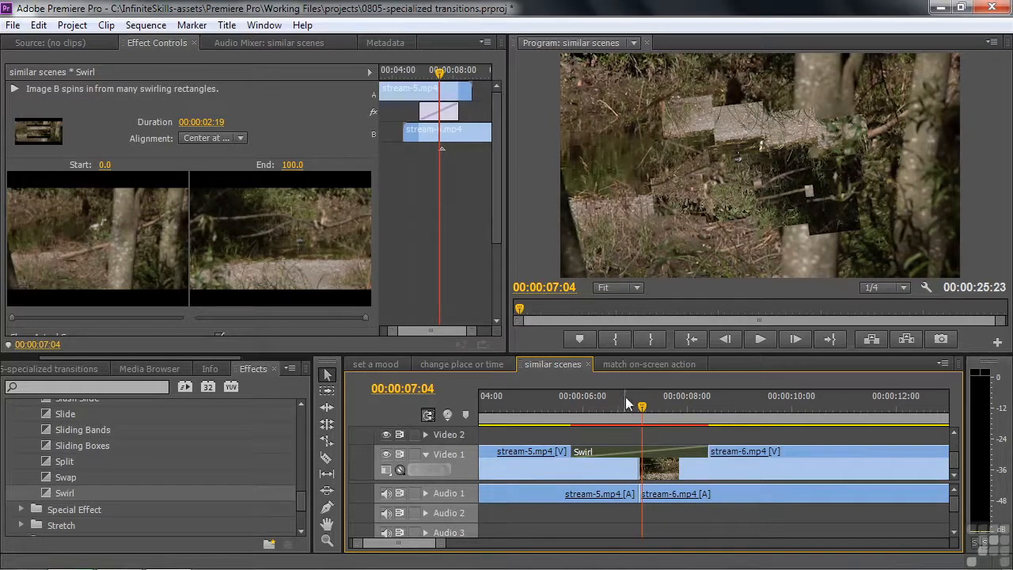
In Swirl's custom settings, set Horizontal to 6 and change the rate, and play the transition from about 00:00:05:10
left_click_drag(502, 217, 500, 340)
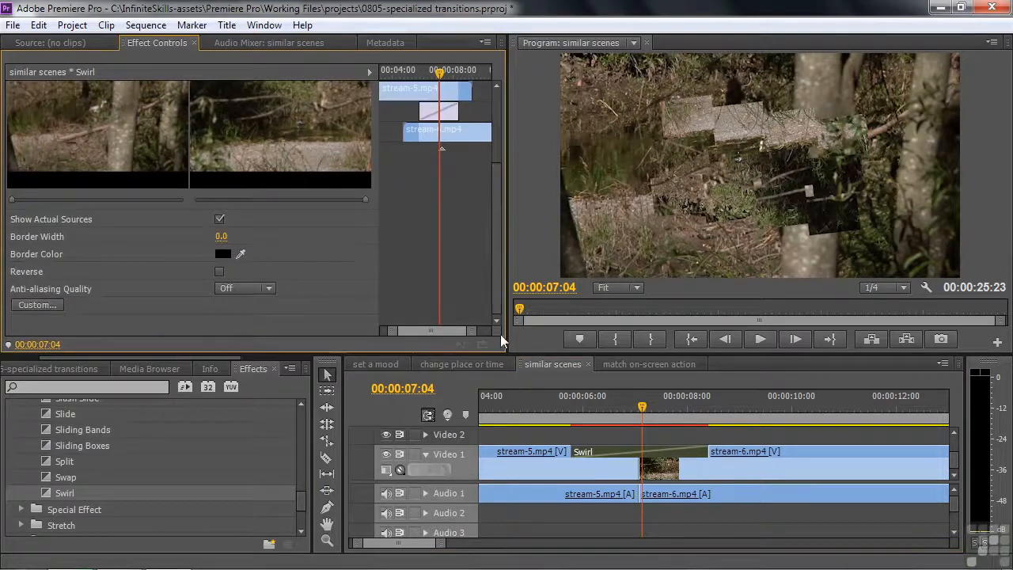
left_click(34, 304)
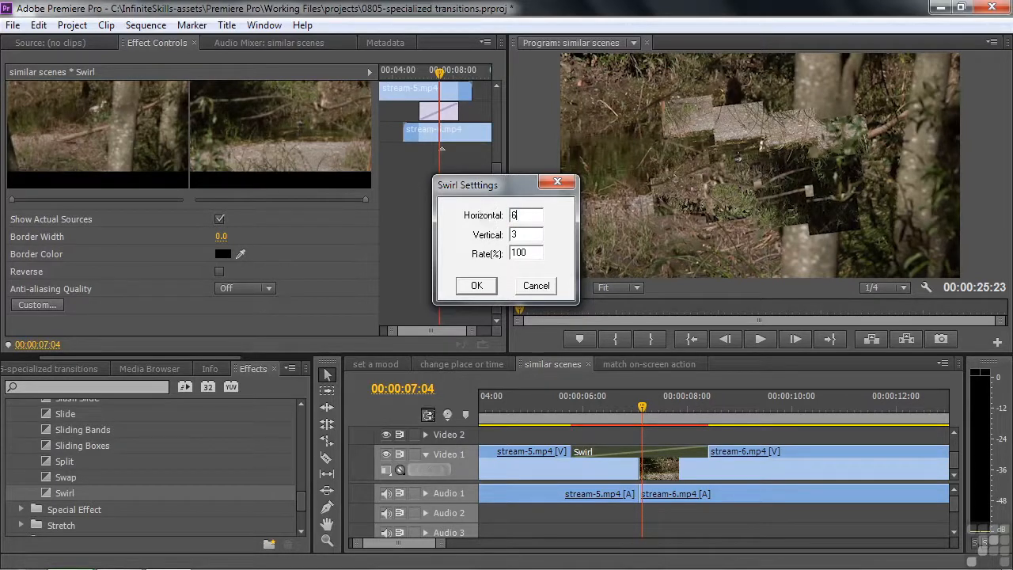
double_click(521, 253)
type("3")
left_click(479, 286)
left_click_drag(641, 408, 548, 424)
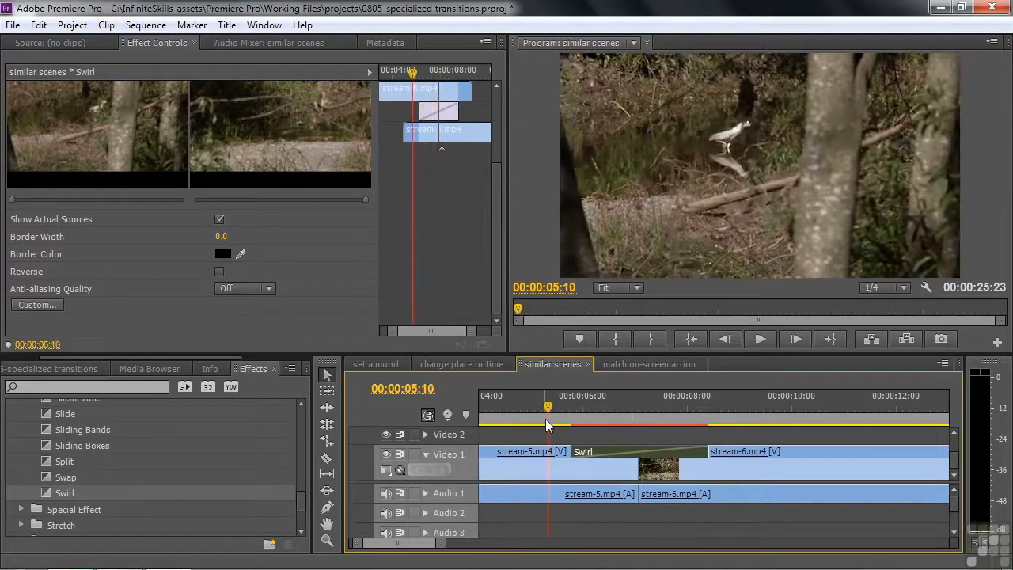
key("space")
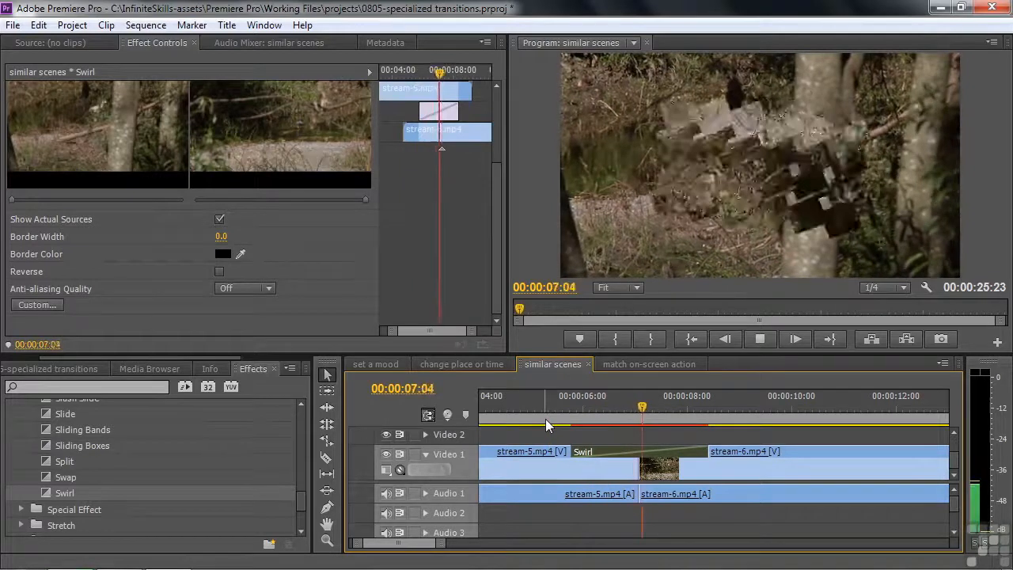
Stop playback, set the Swirl transition's rate to 2% and replay it from just before the transition starts
key("space")
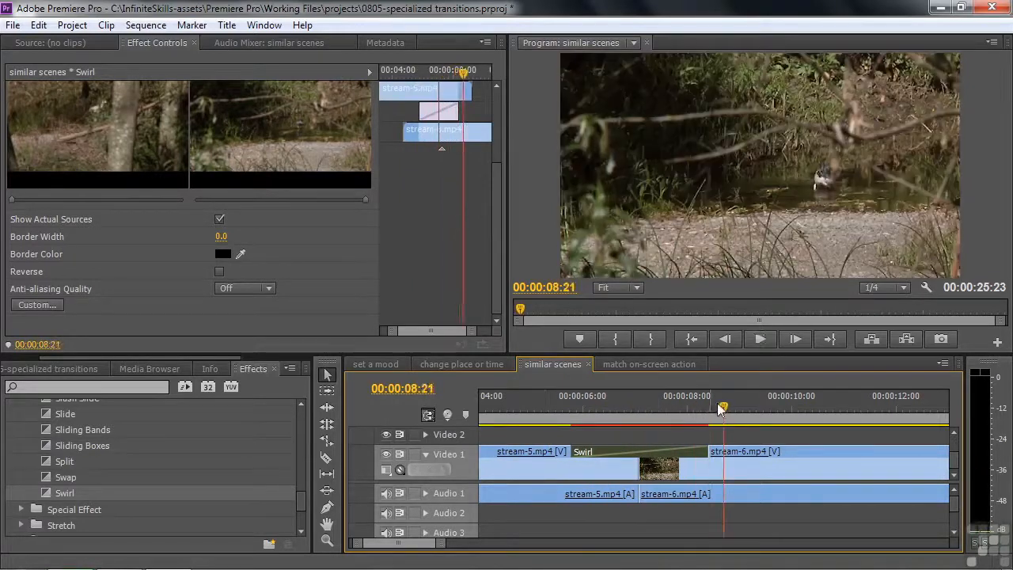
left_click_drag(720, 408, 631, 408)
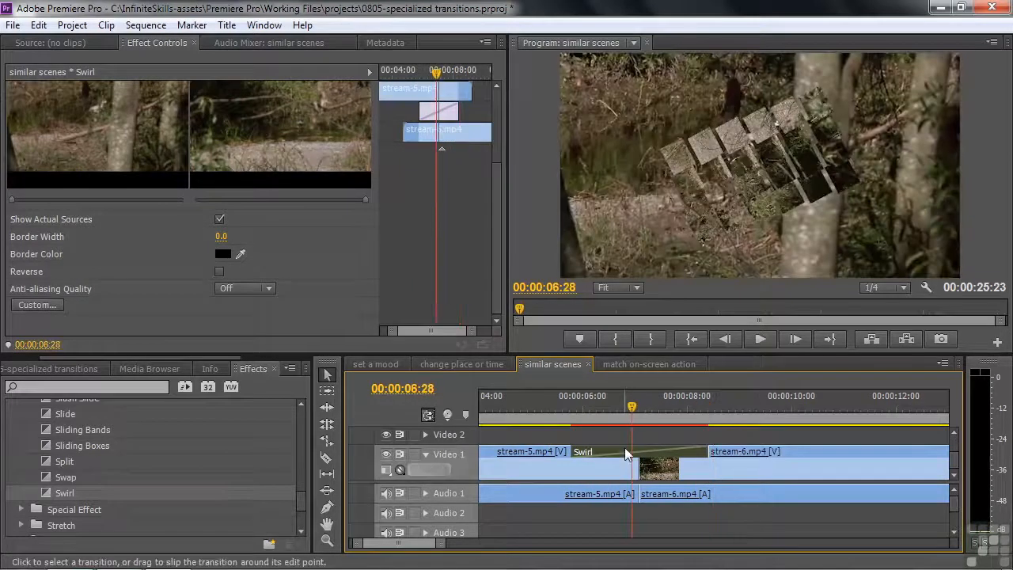
left_click(62, 307)
double_click(532, 252)
type("2")
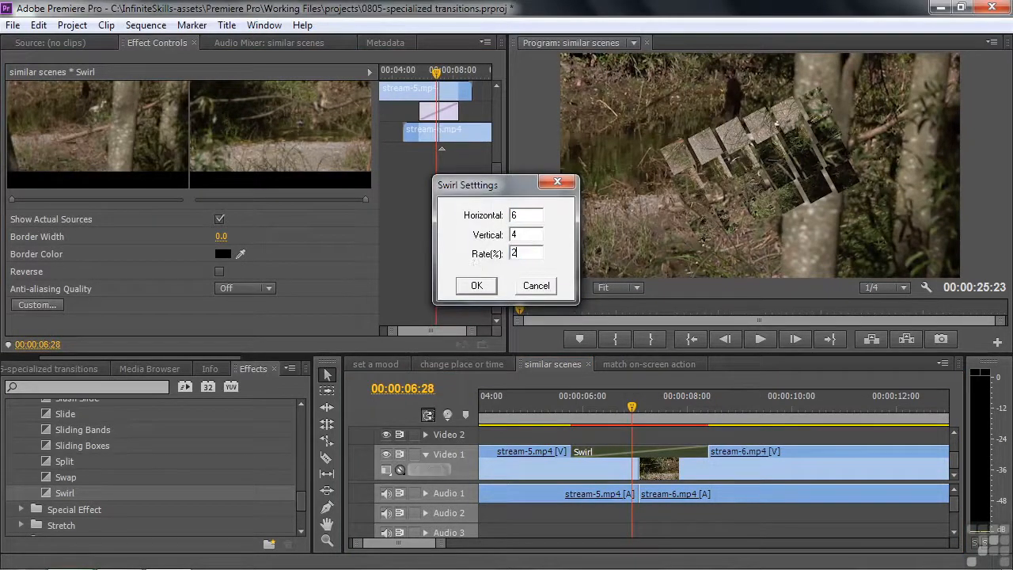
left_click(479, 286)
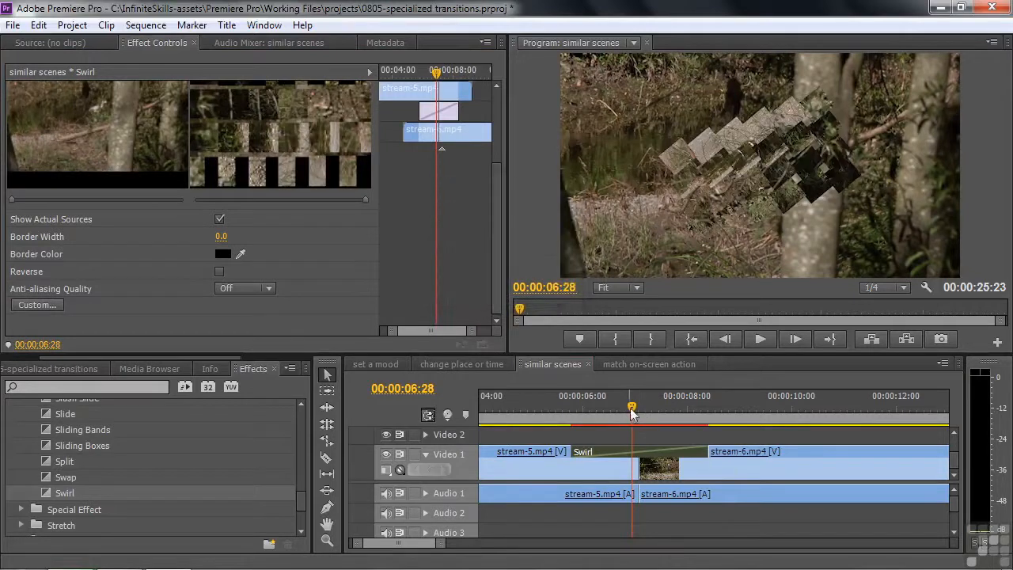
left_click_drag(631, 406, 557, 419)
key("space")
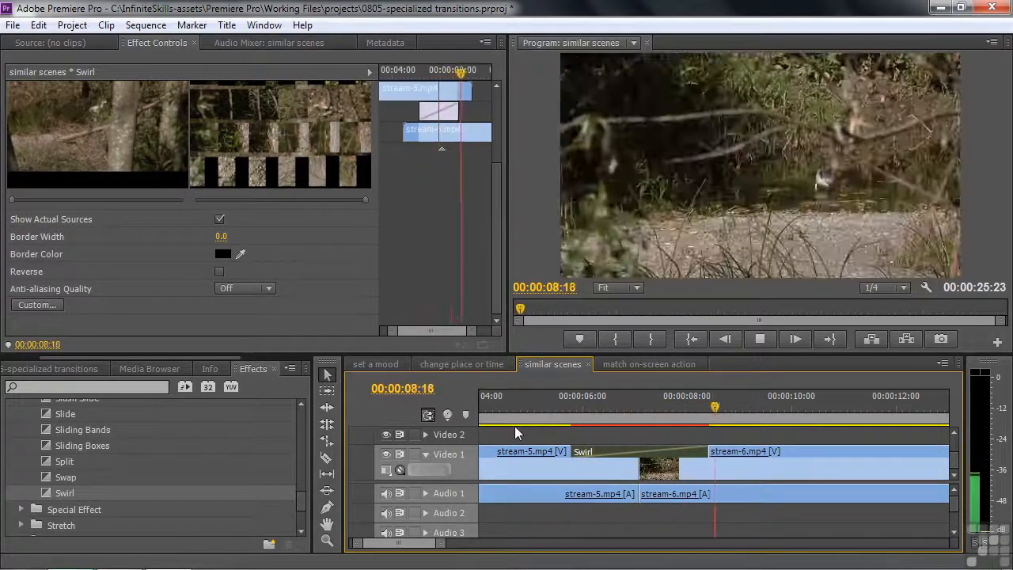
key("space")
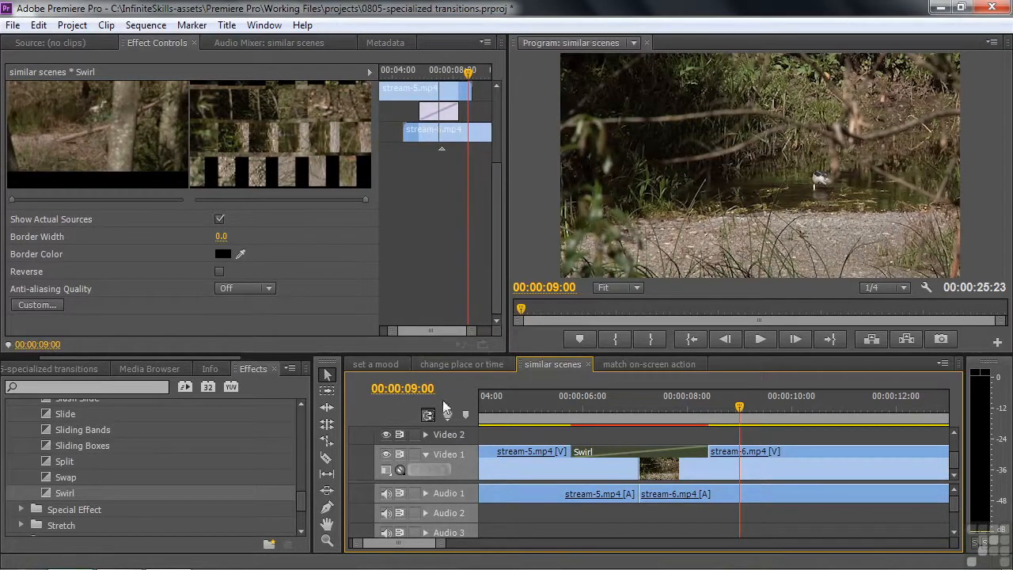
Replace Swirl with the 3D Motion transition Flip Over, view its custom settings and play it from just before it starts
left_click_drag(305, 506, 302, 399)
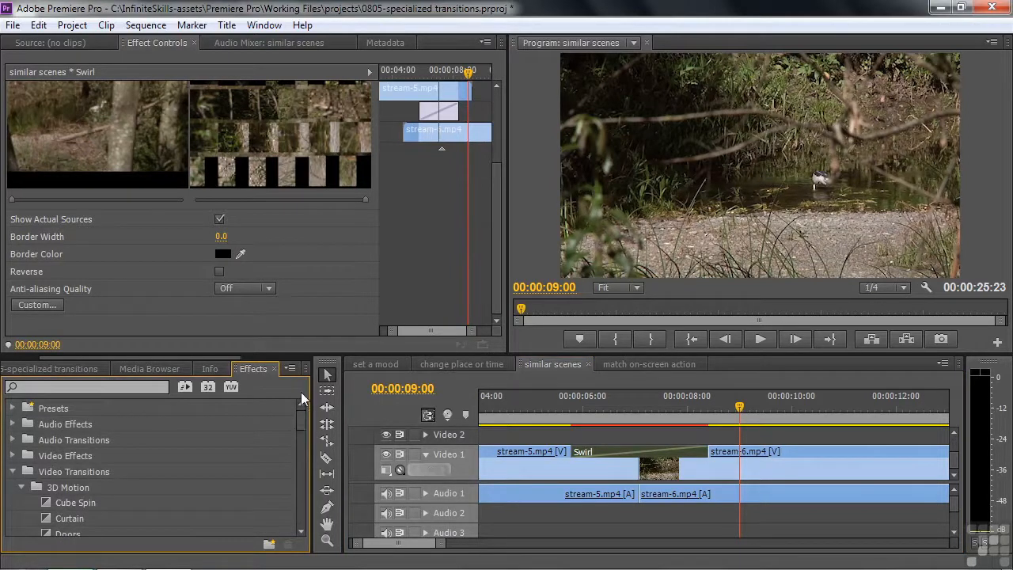
left_click_drag(298, 424, 298, 433)
left_click_drag(46, 474, 606, 450)
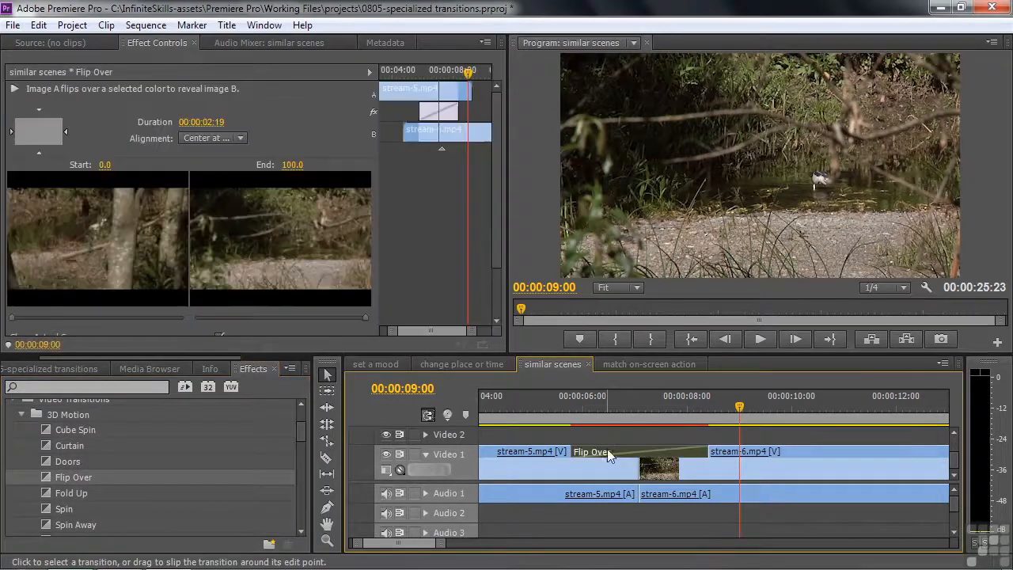
left_click_drag(499, 222, 499, 292)
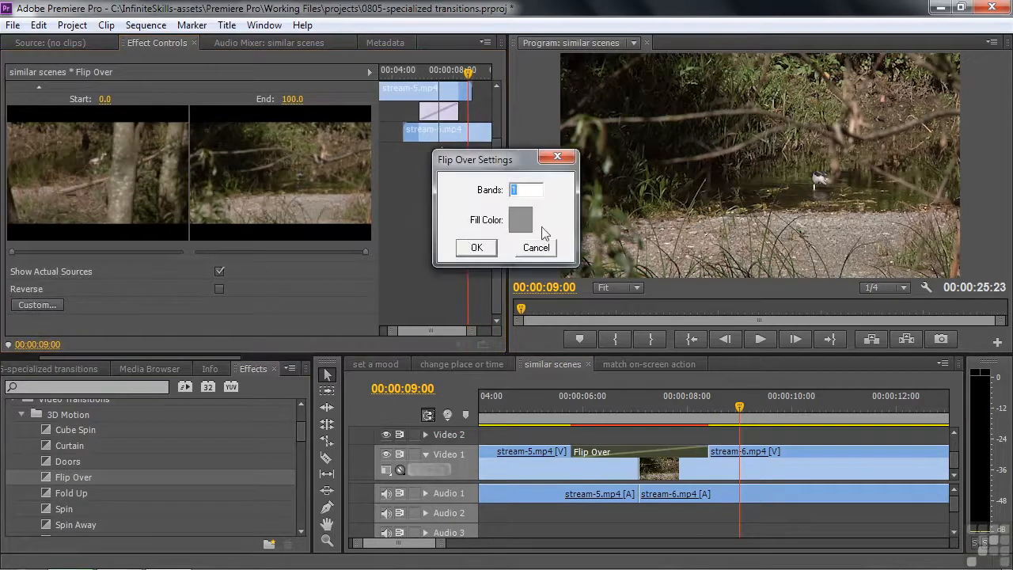
left_click(535, 247)
left_click_drag(754, 407, 566, 428)
key("space")
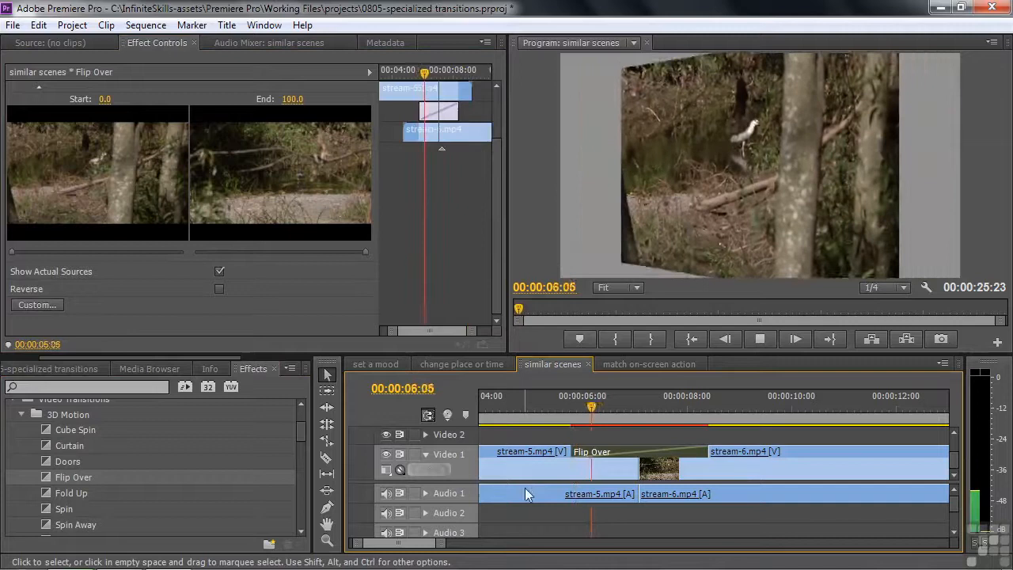
key("space")
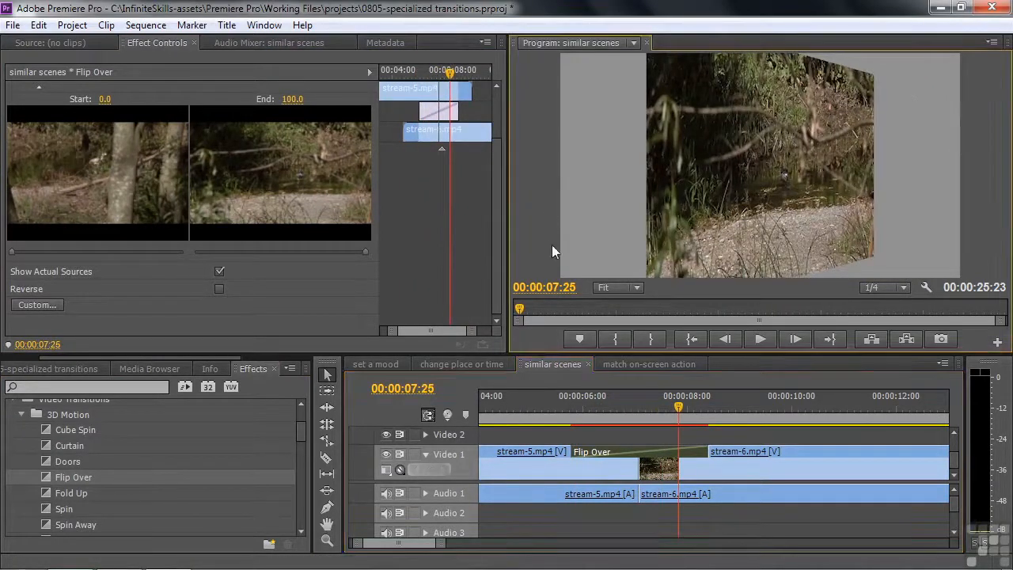
In Flip Over's custom settings, change the fill color to purple and the number of bands to 5
left_click(32, 305)
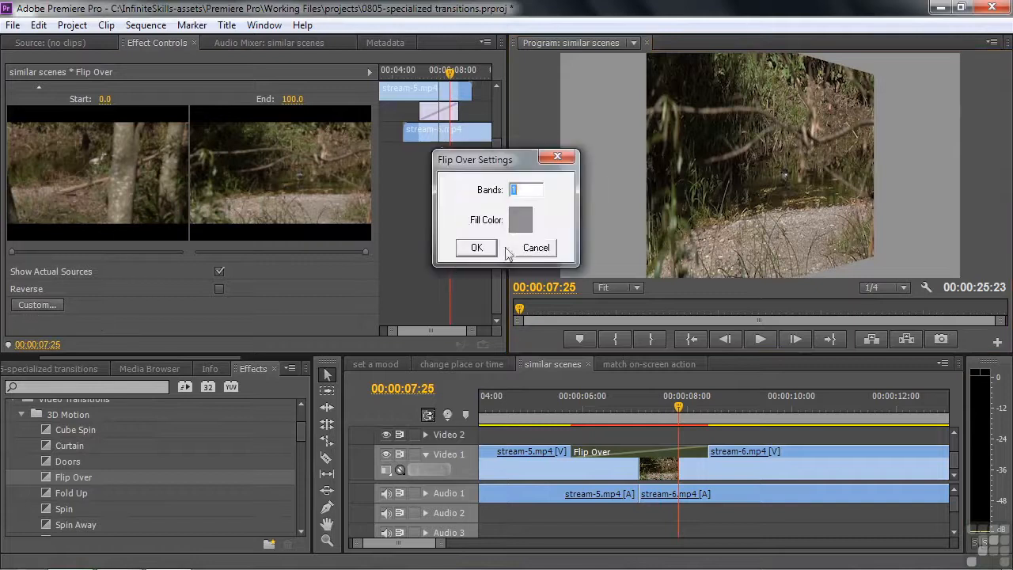
left_click(523, 220)
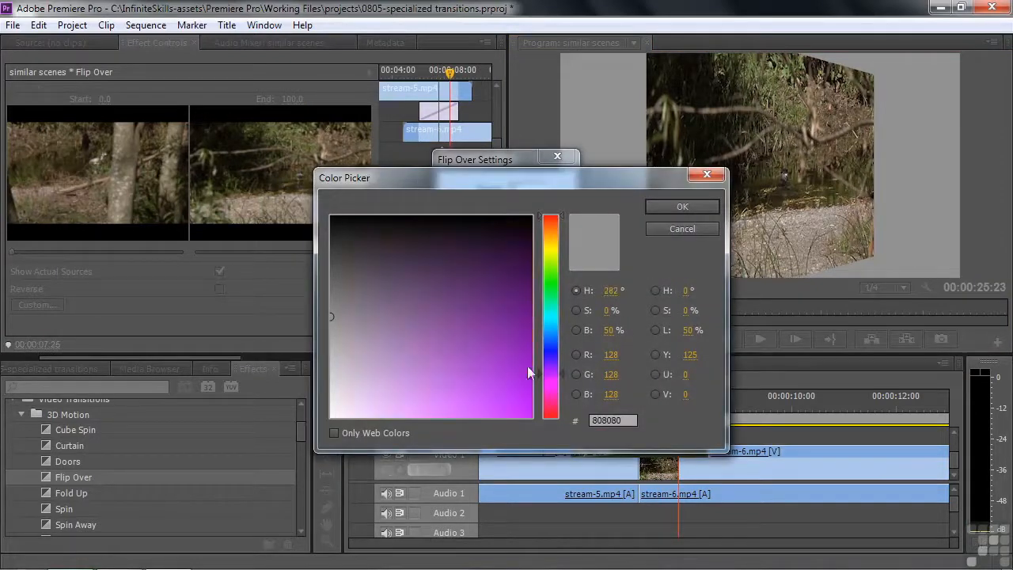
left_click(500, 350)
left_click(679, 207)
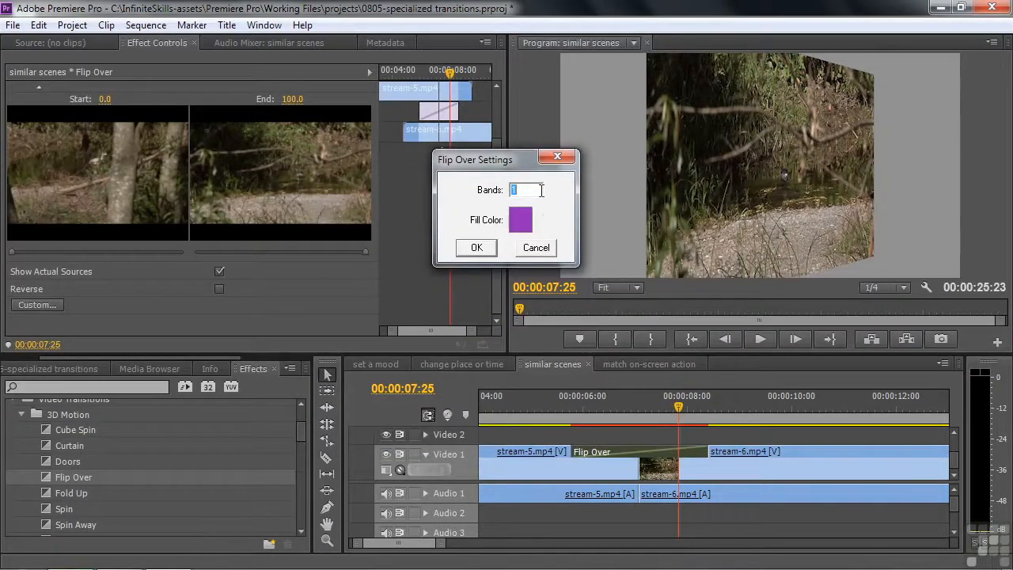
left_click(480, 253)
Play the Flip Over transition from its start and park the playhead at 00:00:07:20
left_click_drag(670, 409, 573, 428)
key("space")
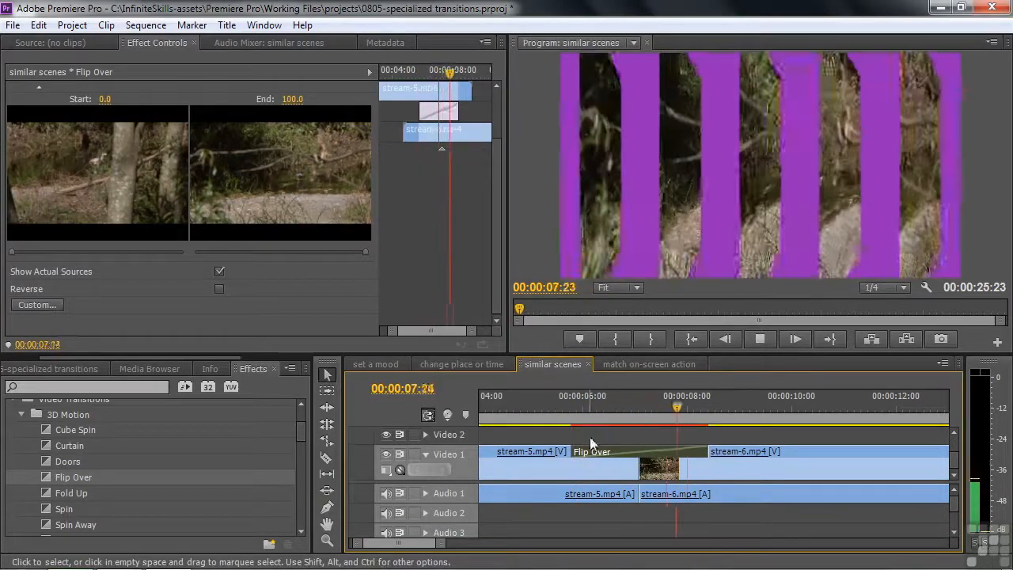
key("space")
left_click(669, 428)
left_click_drag(669, 421, 667, 421)
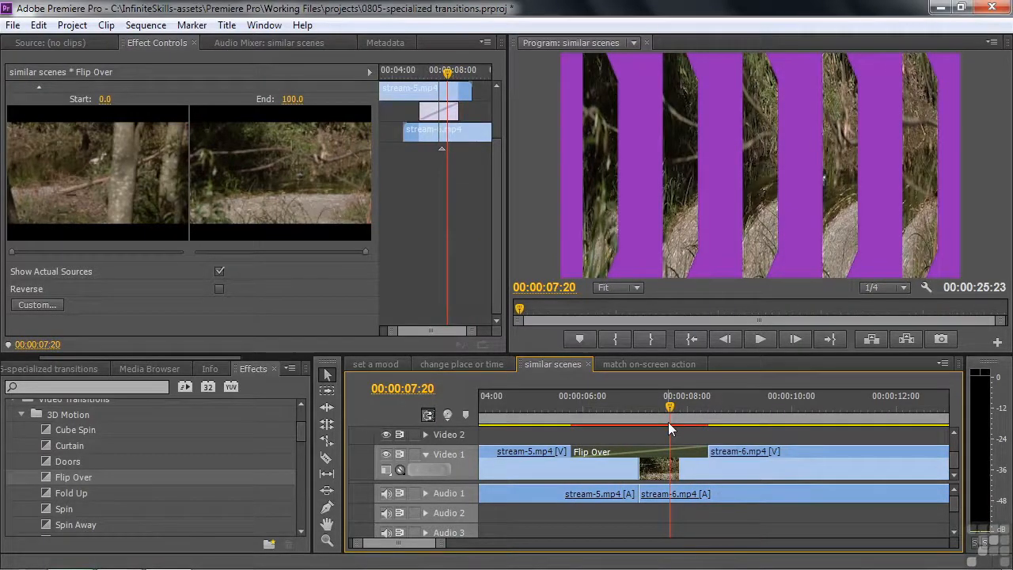
Replace Flip Over with the Random Invert transition from the Dissolve group and select it for editing
left_click_drag(302, 432, 303, 455)
left_click(21, 432)
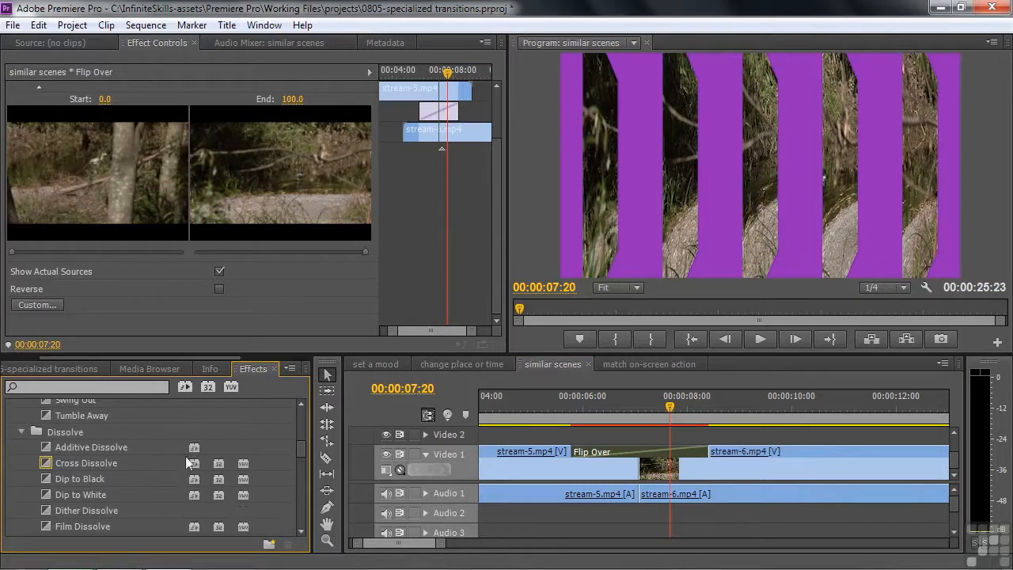
left_click_drag(298, 447, 299, 455)
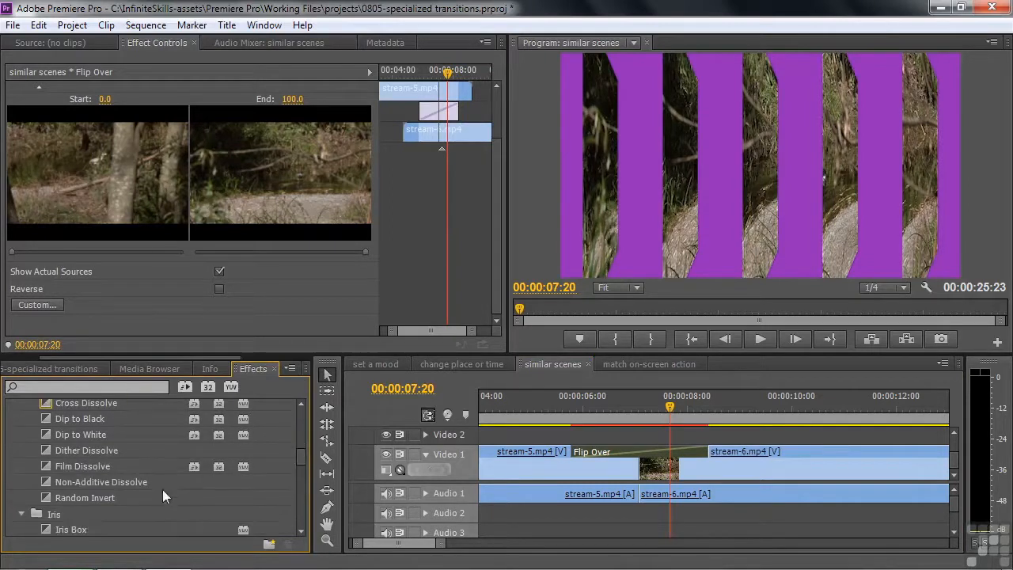
left_click_drag(51, 495, 649, 450)
left_click(647, 451)
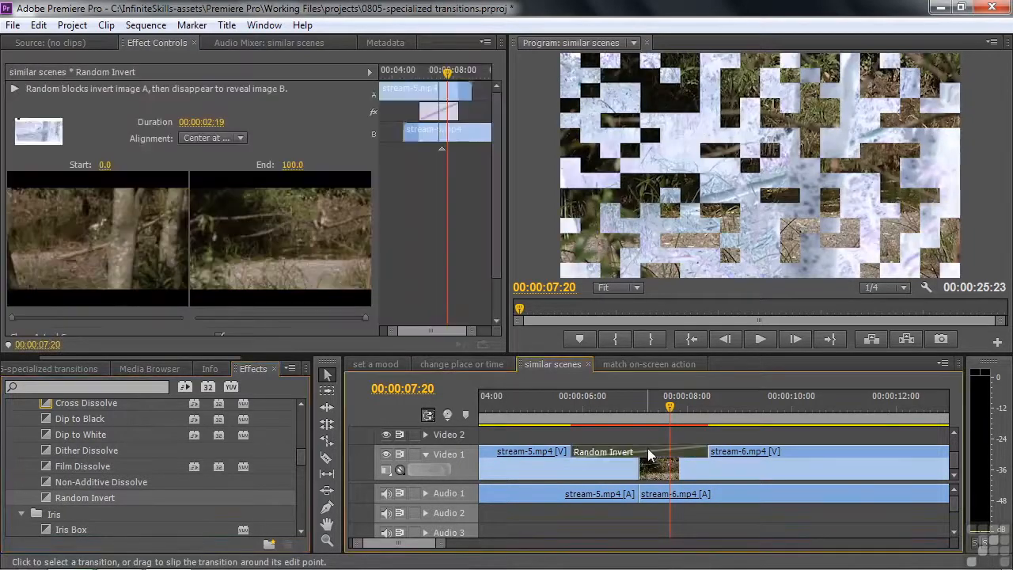
Play Random Invert from just before it starts and park the playhead at 00:00:06:17
left_click_drag(667, 407, 568, 428)
key("space")
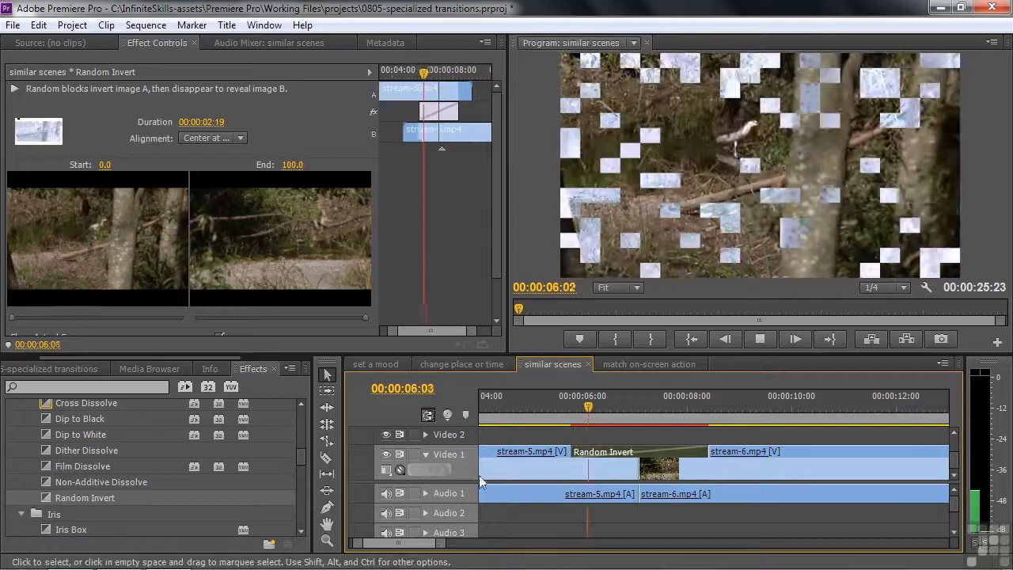
key("space")
left_click_drag(648, 408, 612, 440)
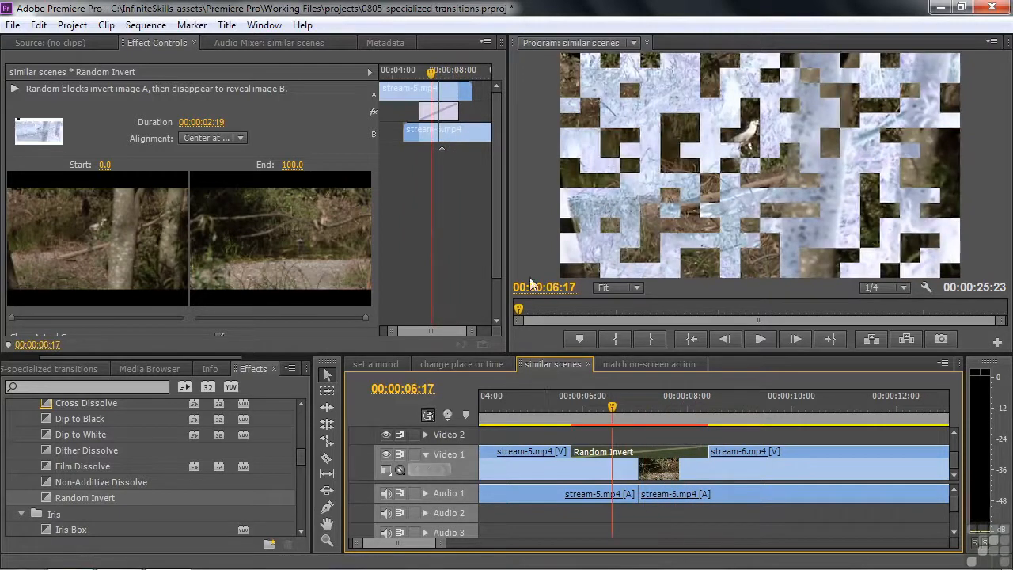
Switch Random Invert's custom settings to Invert Destination and play the transition from its start
scroll(496, 249, "down", 2)
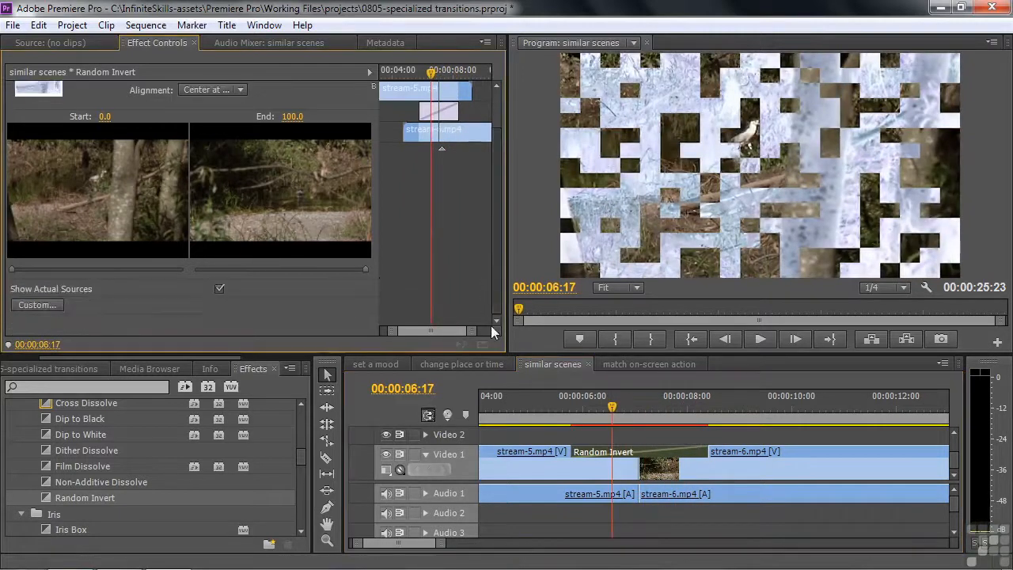
left_click(33, 306)
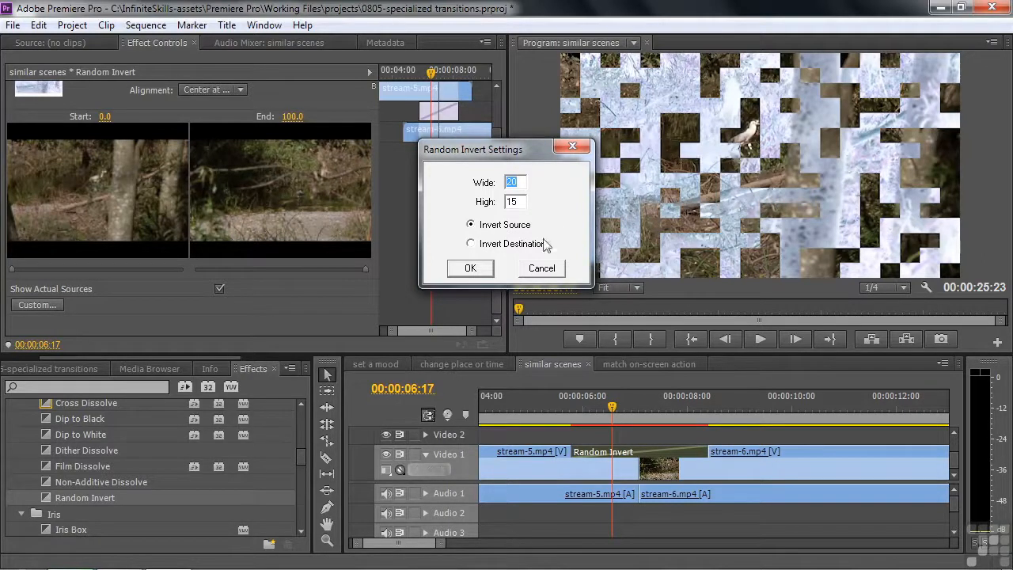
left_click(470, 268)
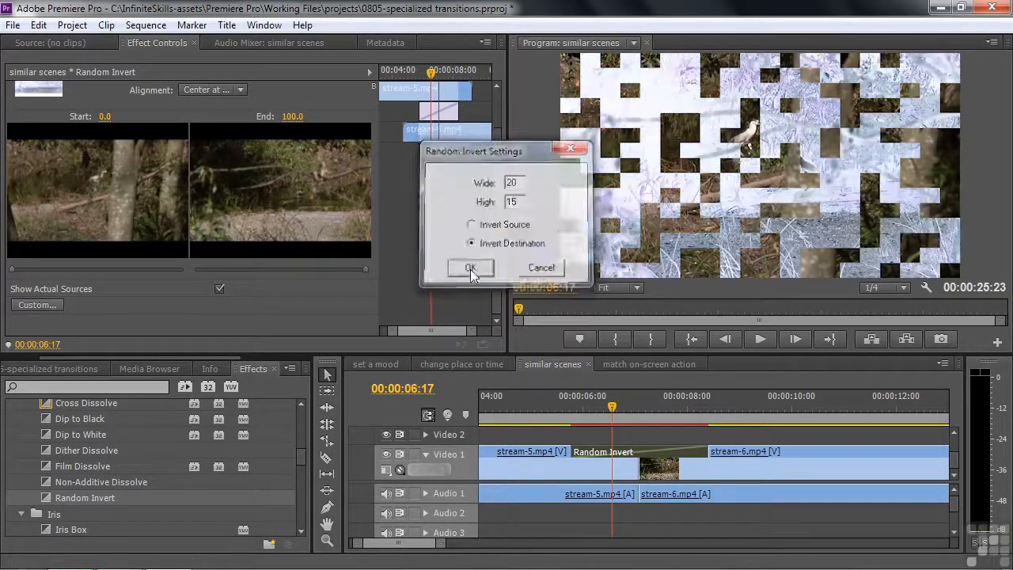
left_click_drag(608, 413, 571, 458)
key("space")
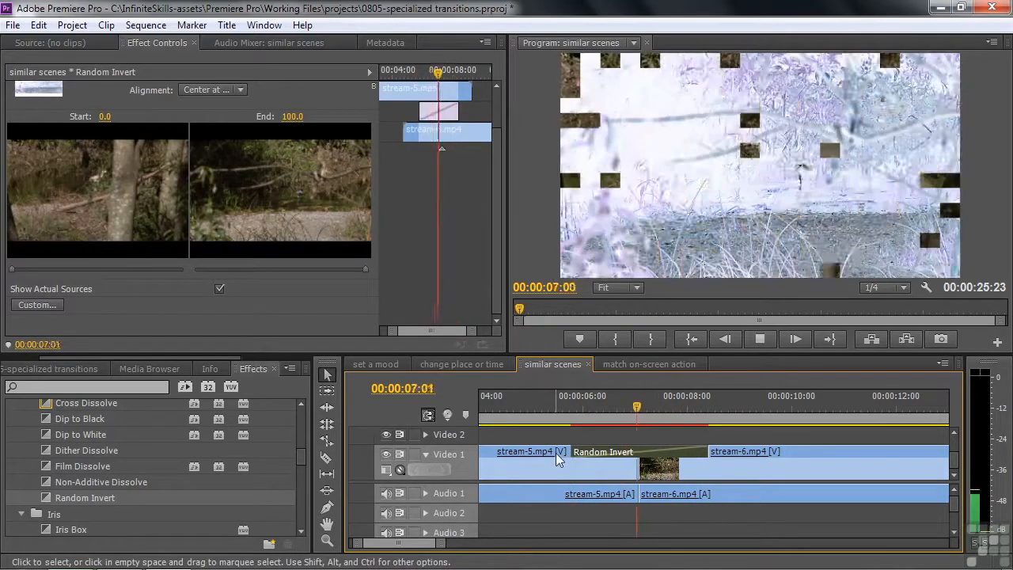
key("space")
Replace Random Invert with the Gradient Wipe transition, accepting its default image and softness of 10, and scrub through it
scroll(309, 451, "up", 1)
left_click_drag(302, 451, 296, 519)
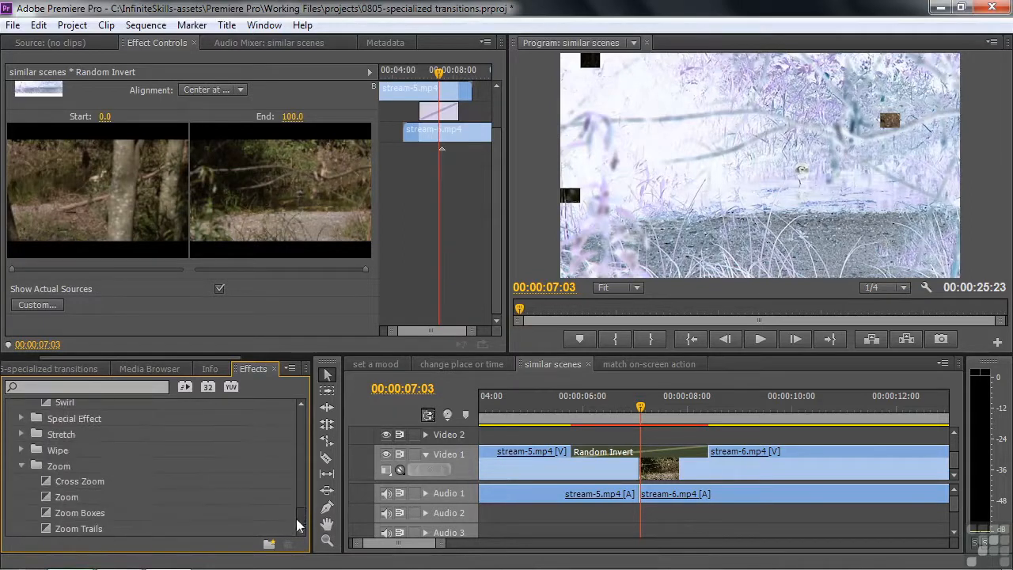
left_click(22, 449)
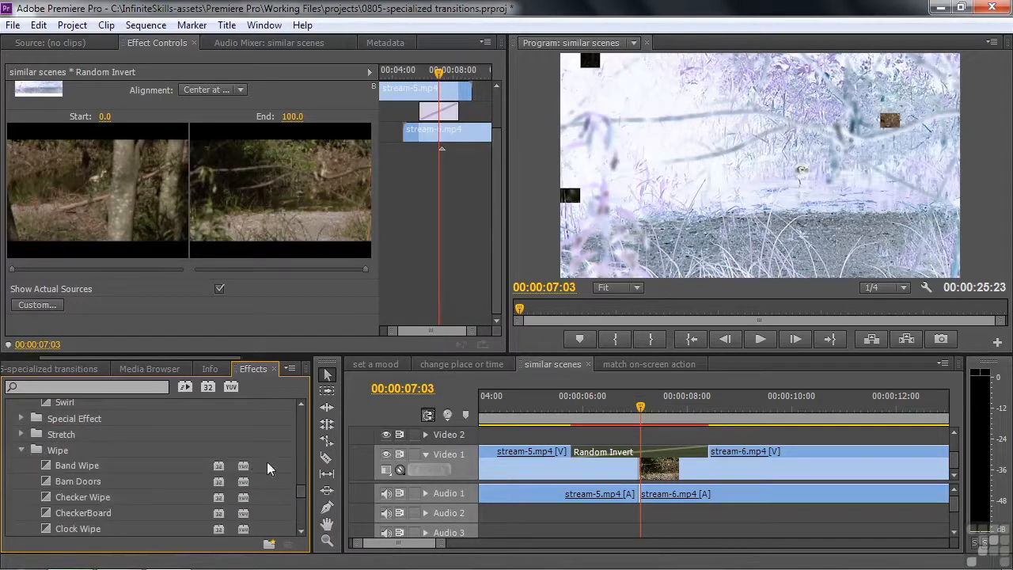
scroll(300, 488, "down", 1)
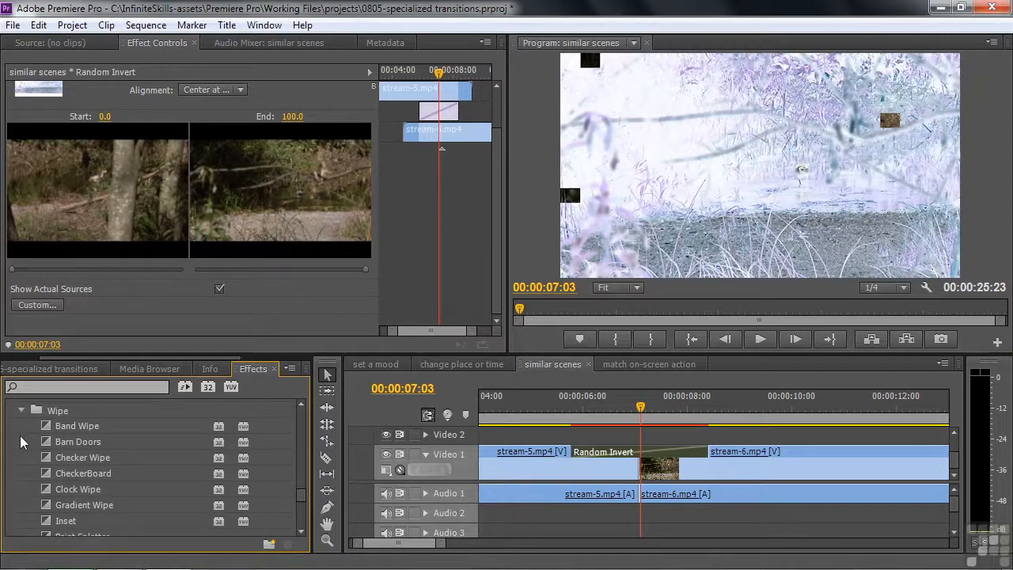
left_click_drag(48, 503, 624, 449)
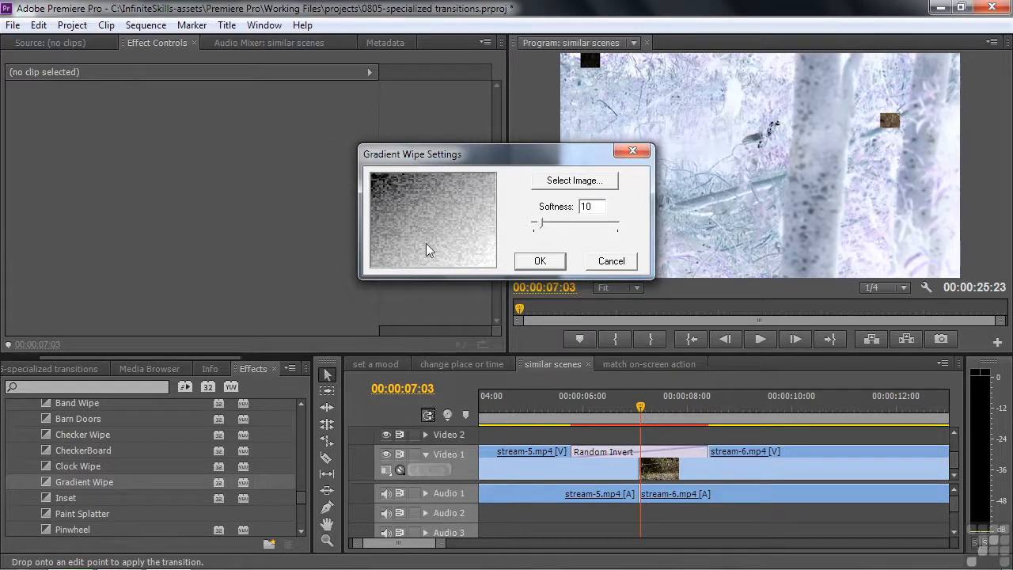
left_click(539, 262)
left_click_drag(641, 407, 640, 441)
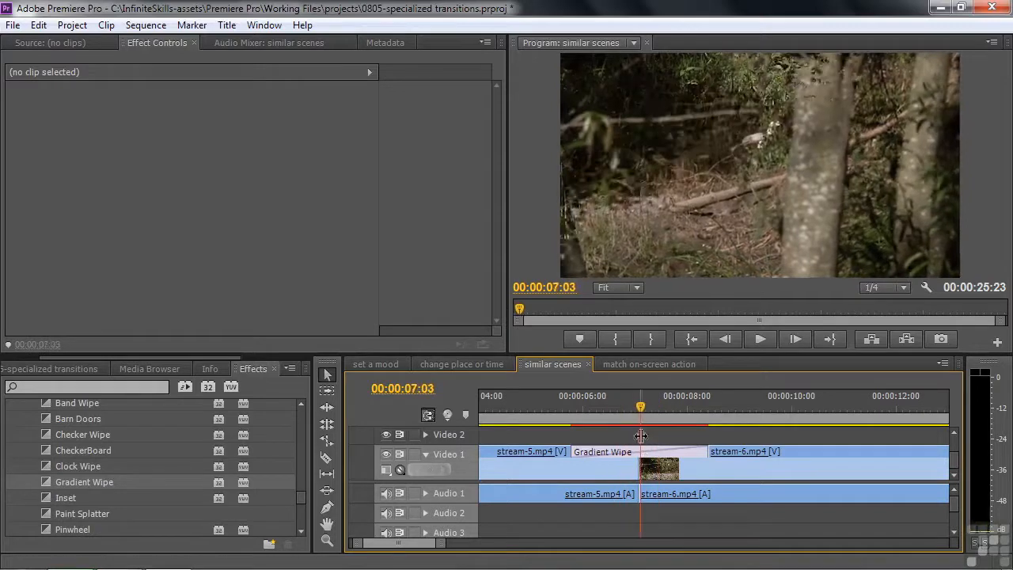
Select the Gradient Wipe transition between stream-5.mp4 and stream-6.mp4 and open the image selection in its custom settings
left_click(639, 450)
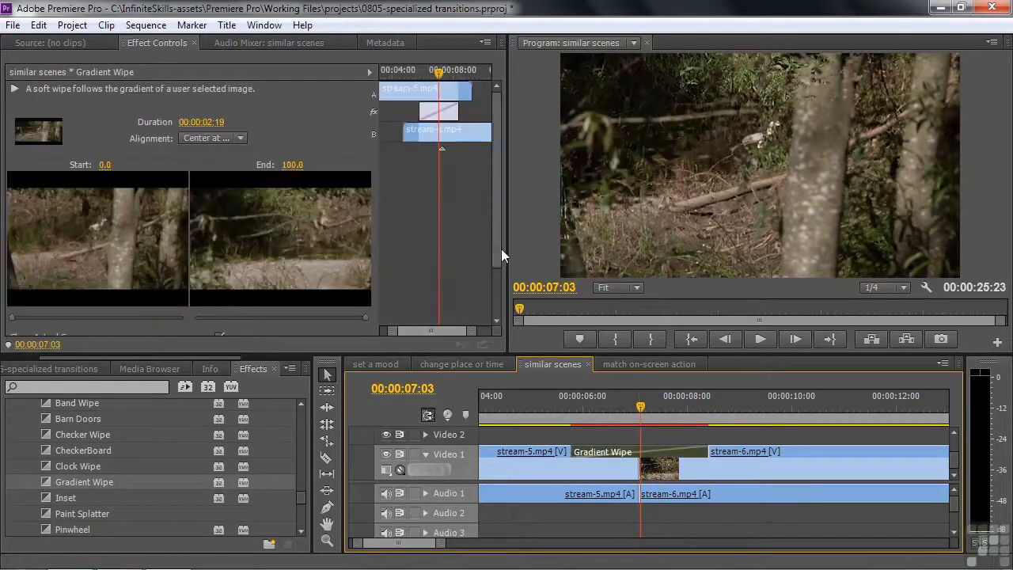
left_click_drag(499, 248, 495, 296)
left_click(32, 305)
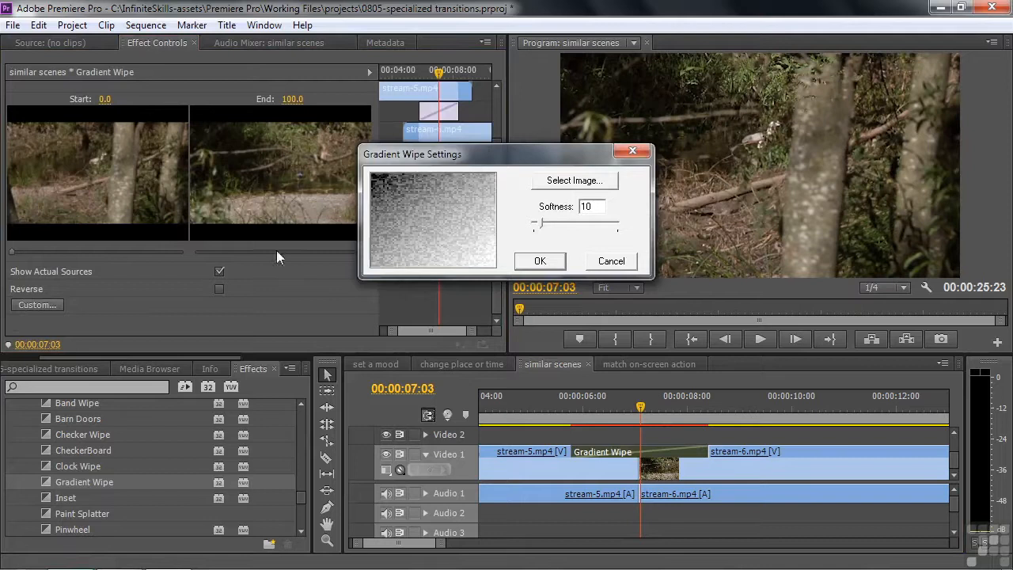
left_click(576, 183)
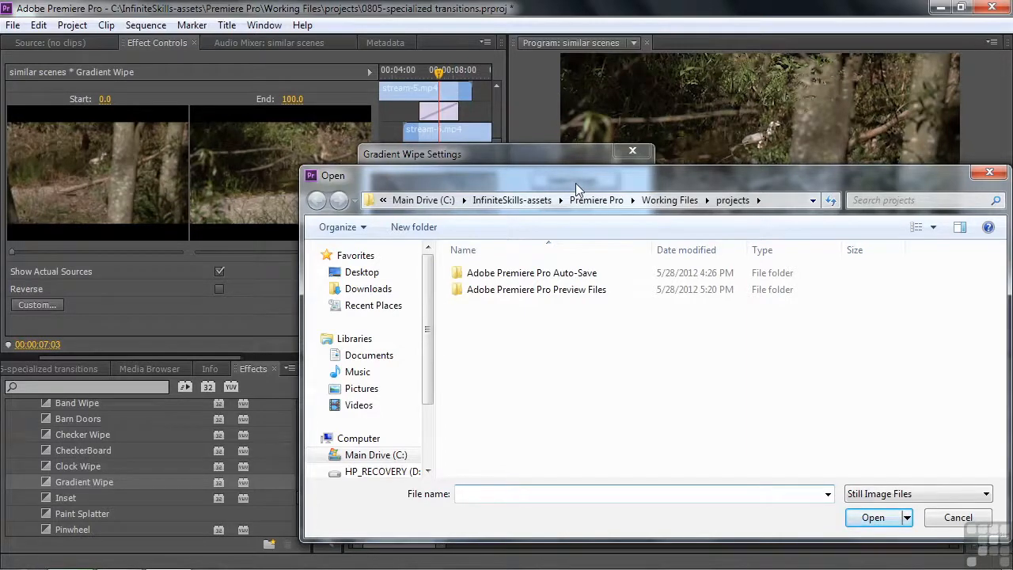
Browse on Main Drive (C:) to Program Files > Adobe > Adobe Premiere Pro CS6 > Presets > Textures
scroll(428, 396, "down", 1)
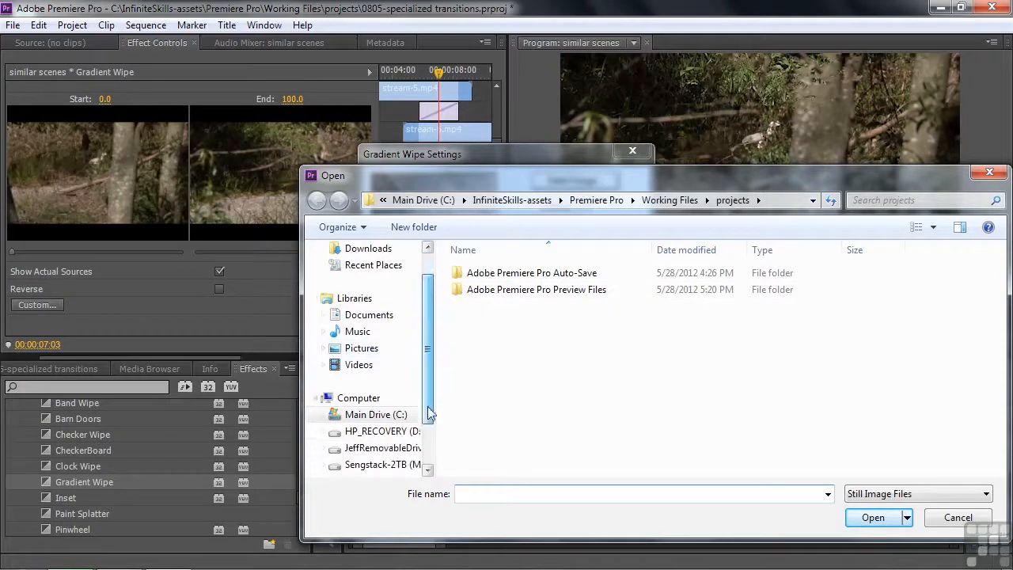
left_click(368, 415)
double_click(473, 340)
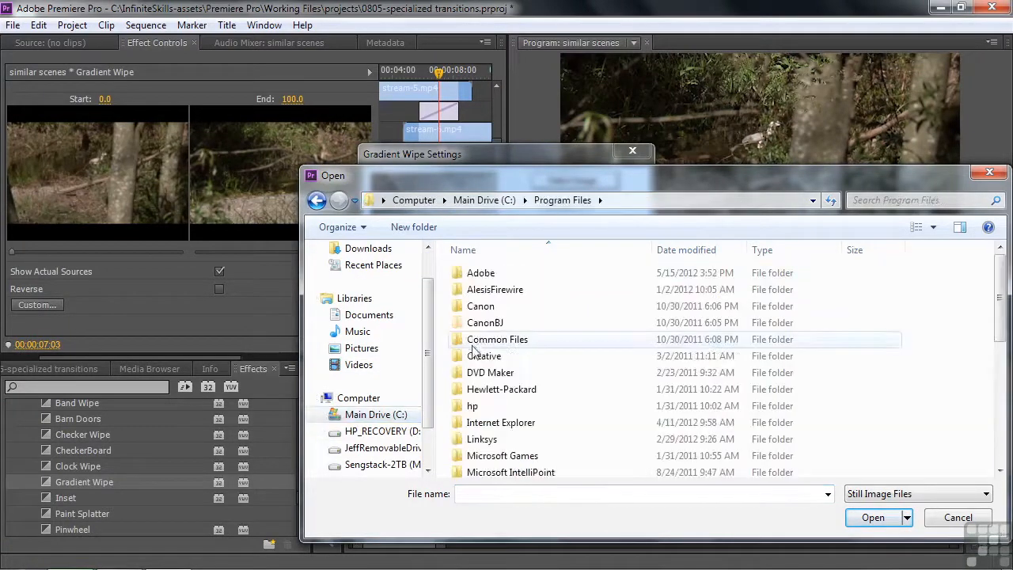
double_click(472, 277)
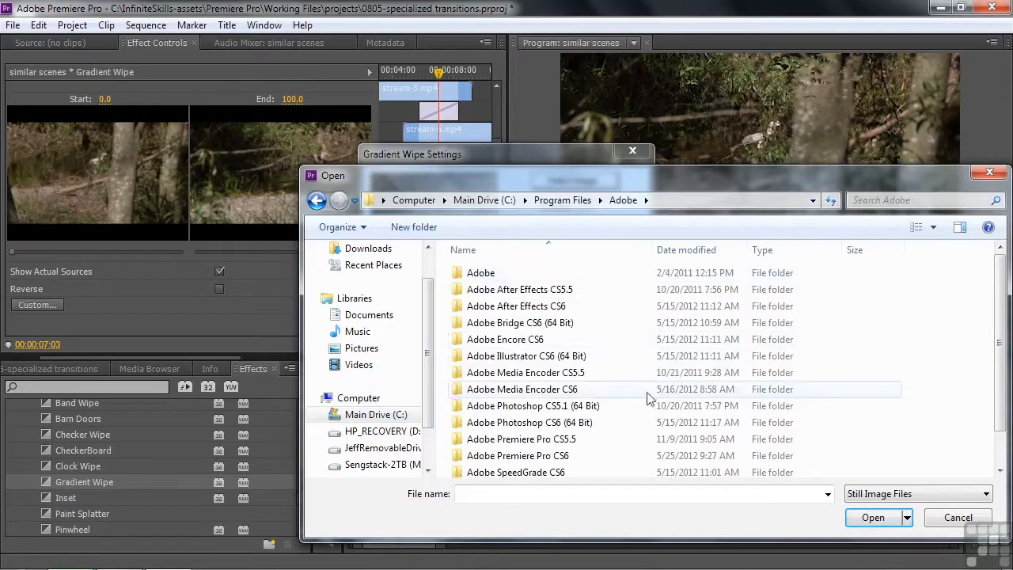
left_click(510, 462)
double_click(510, 461)
scroll(508, 458, "down", 2)
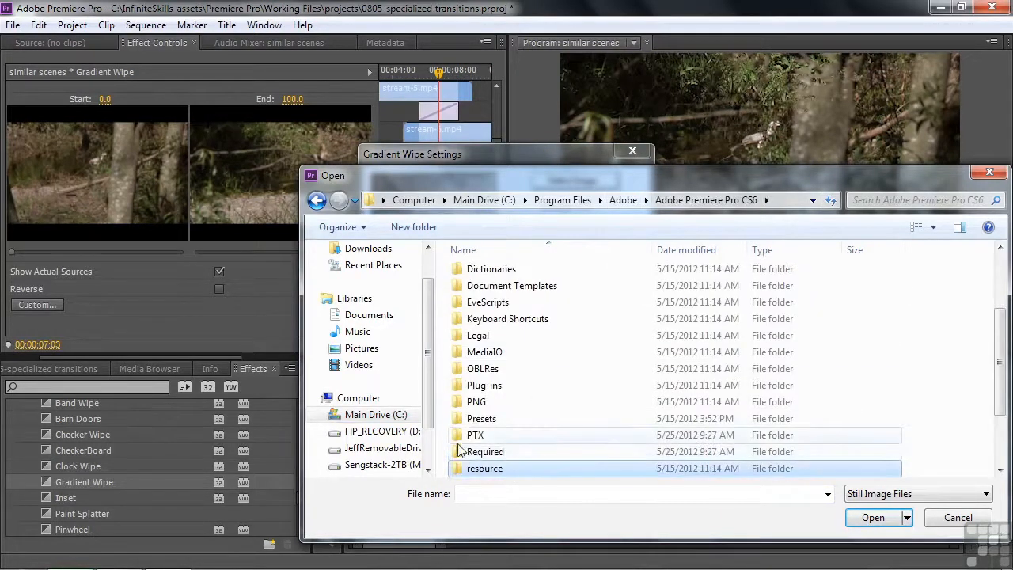
double_click(475, 419)
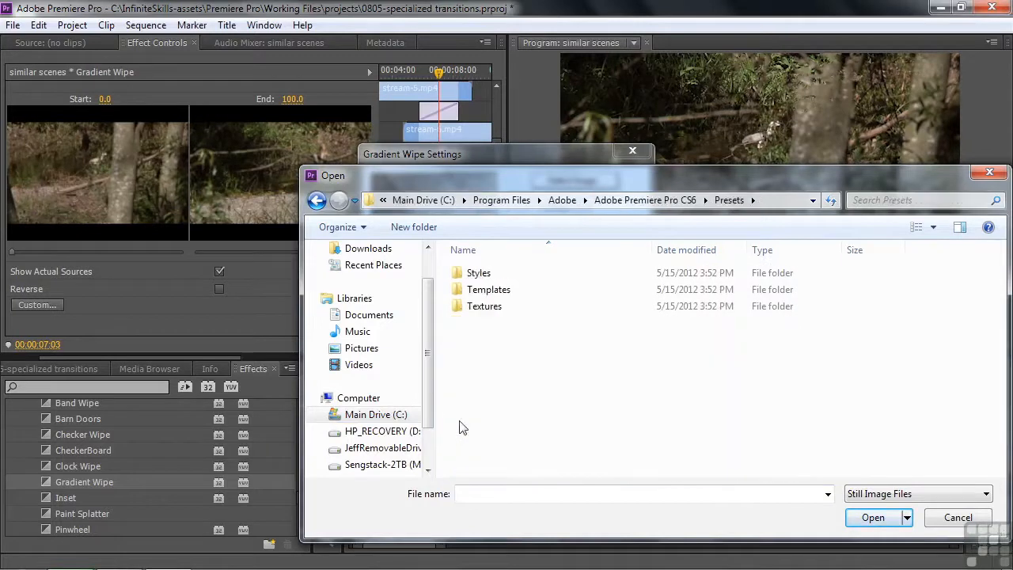
double_click(467, 306)
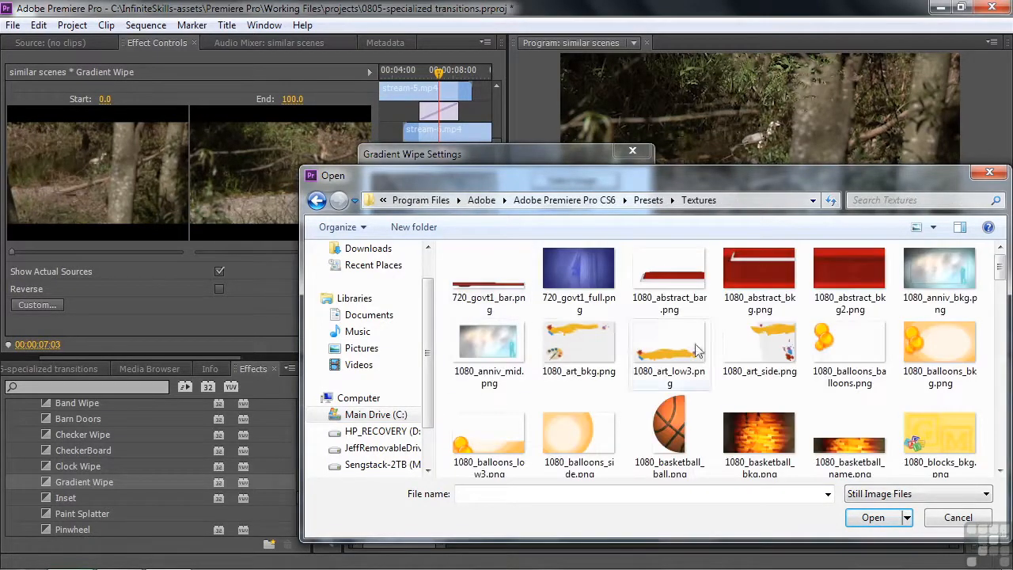
Load 1080_water_bkg.png as the Gradient Wipe image with softness 24, and scrub back to 00:00:05:22
left_click_drag(1007, 287, 1000, 376)
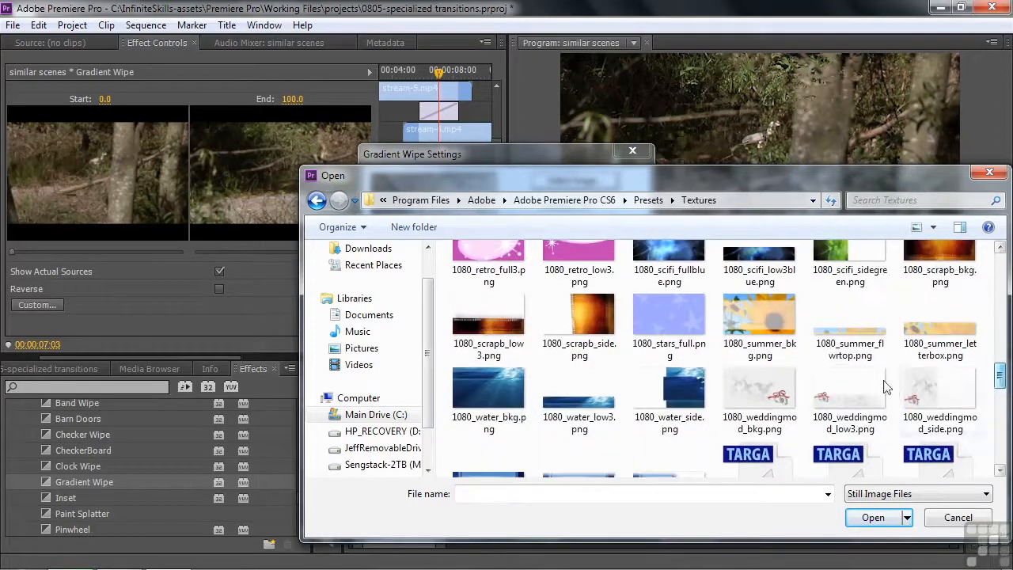
left_click(511, 416)
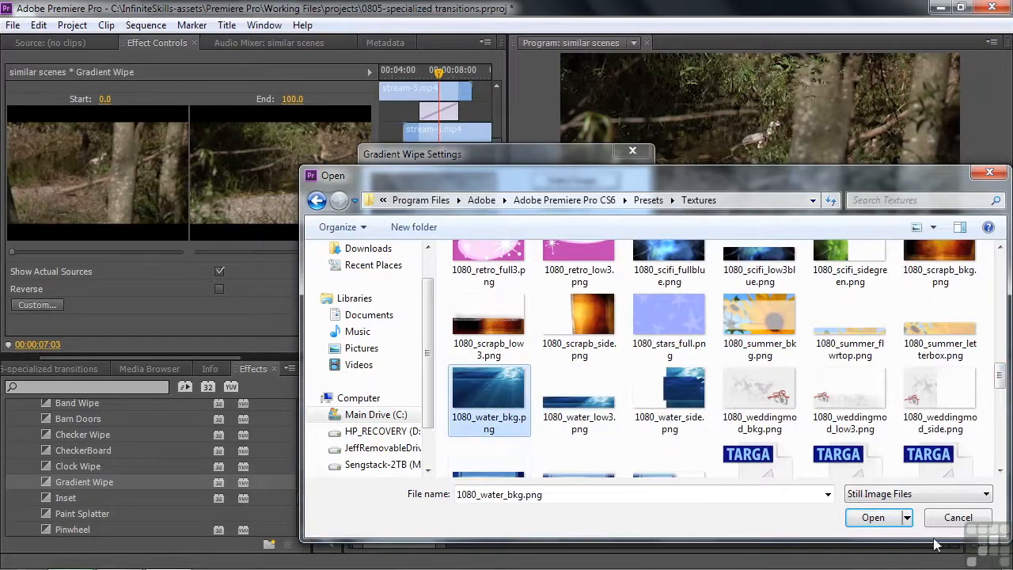
left_click(875, 518)
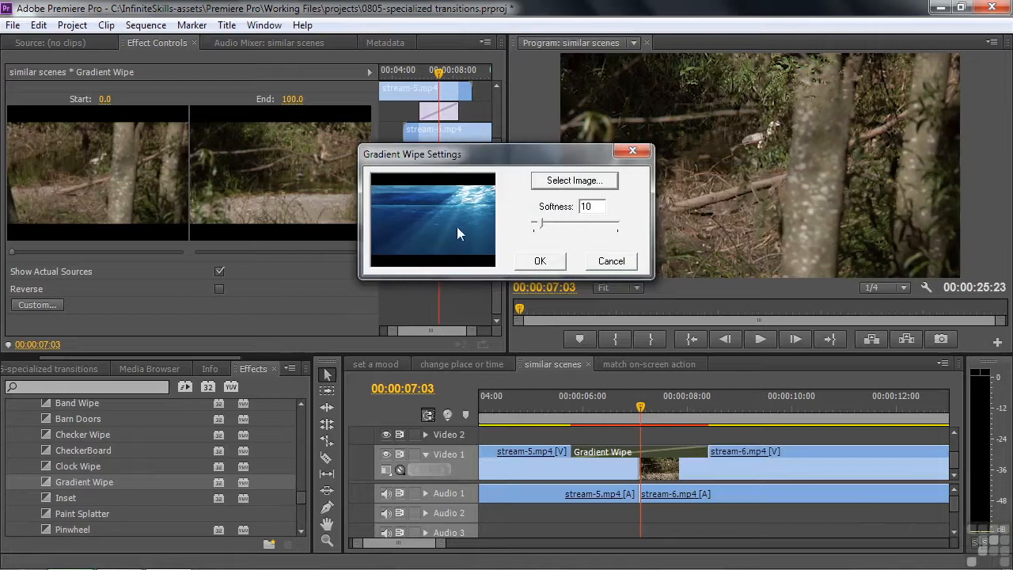
left_click_drag(538, 225, 542, 229)
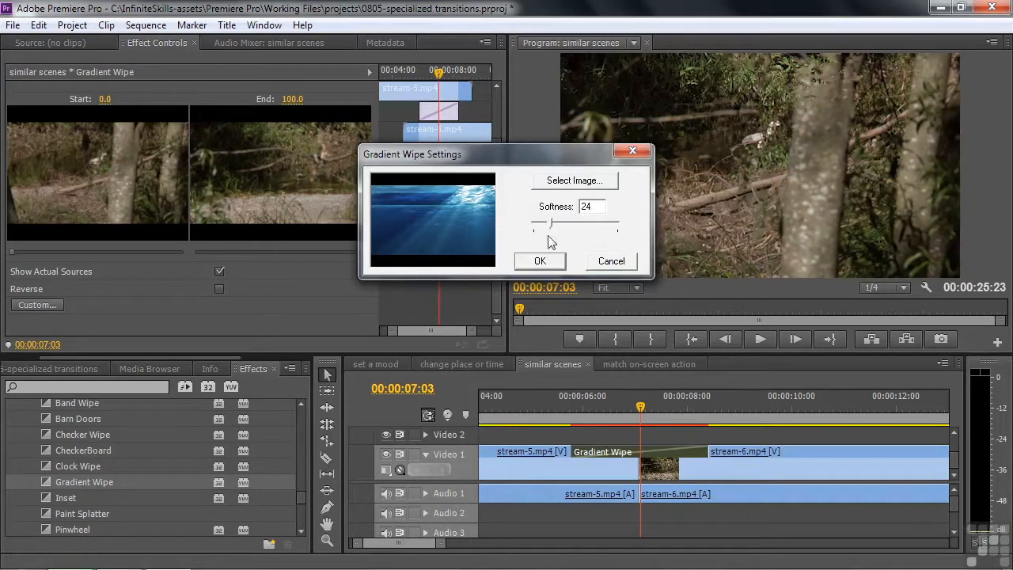
left_click(538, 259)
left_click_drag(624, 416, 566, 407)
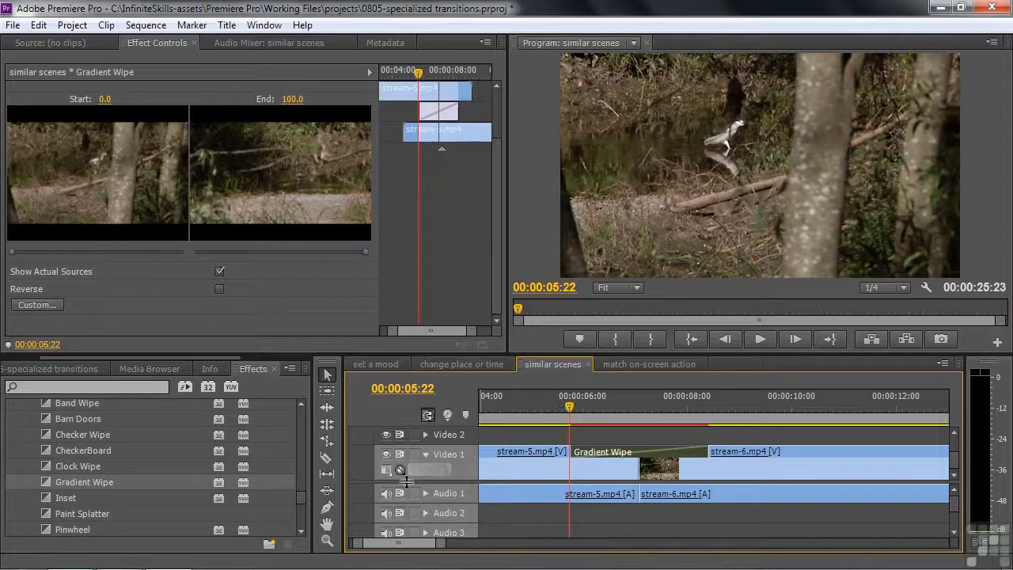
Collapse the 3D Motion, Dissolve and Iris transition groups and find the Special Effect group
left_click_drag(300, 498, 311, 411)
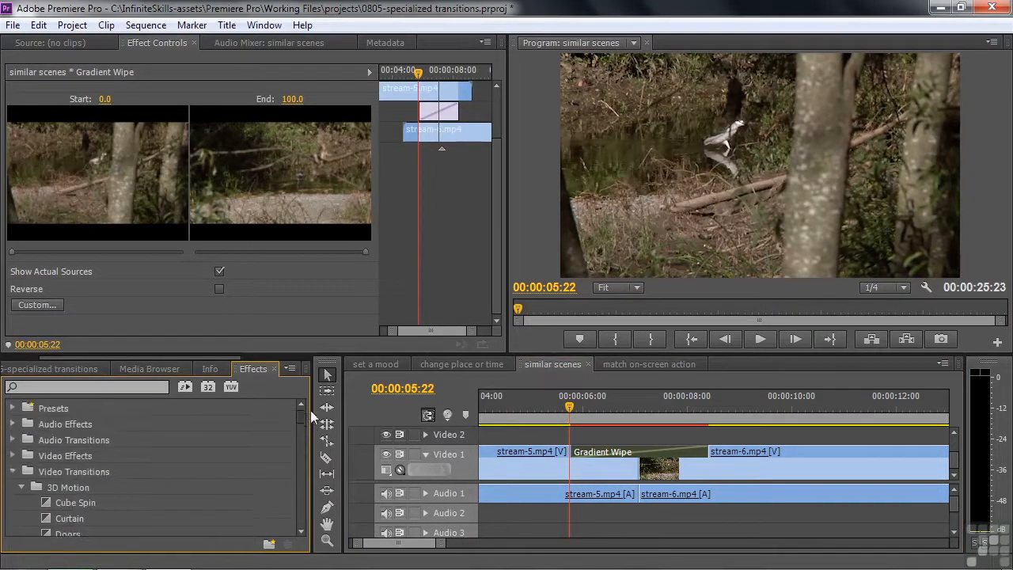
left_click(21, 488)
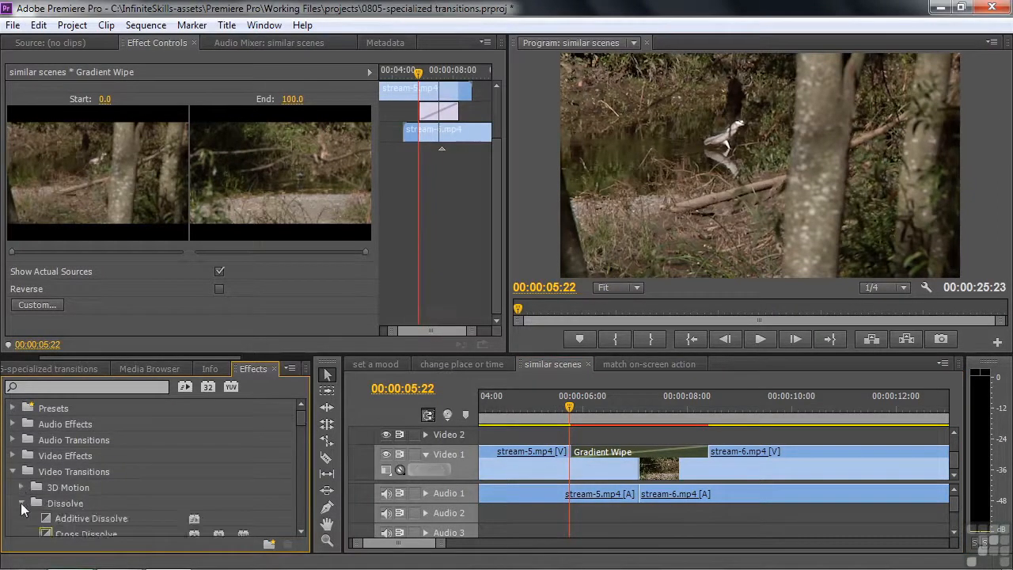
left_click(21, 502)
scroll(301, 428, "down", 1)
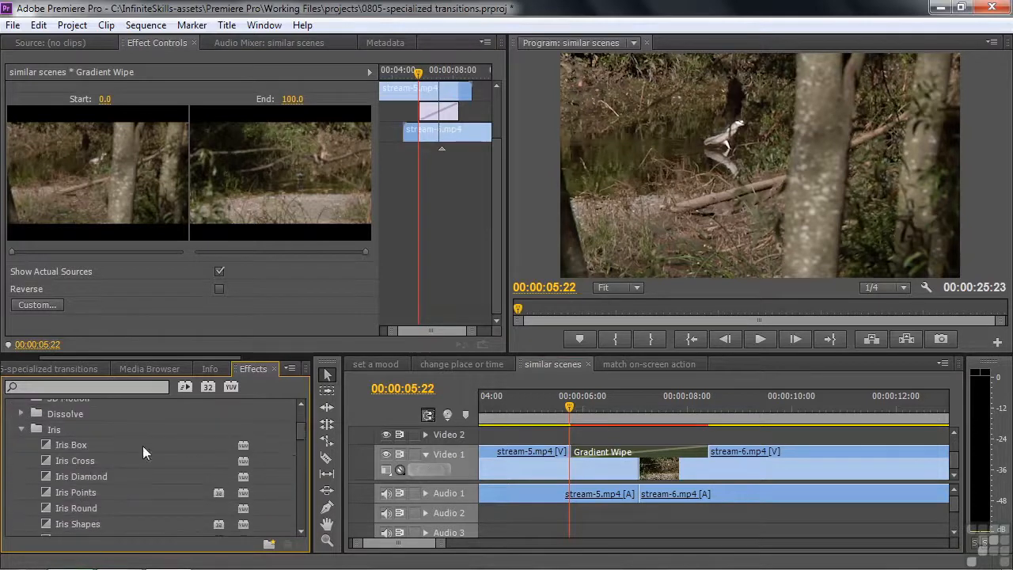
left_click(21, 430)
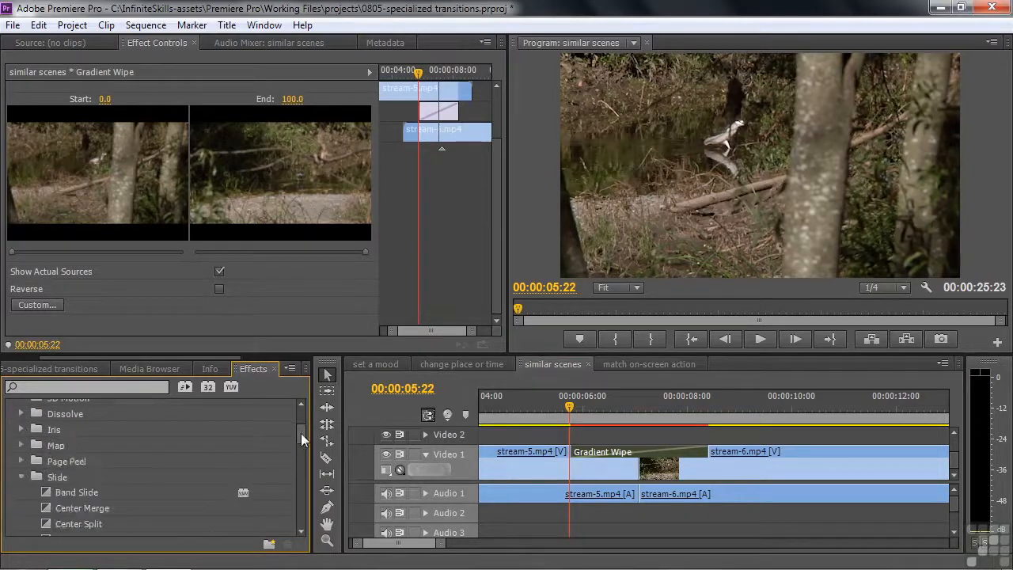
scroll(302, 443, "down", 3)
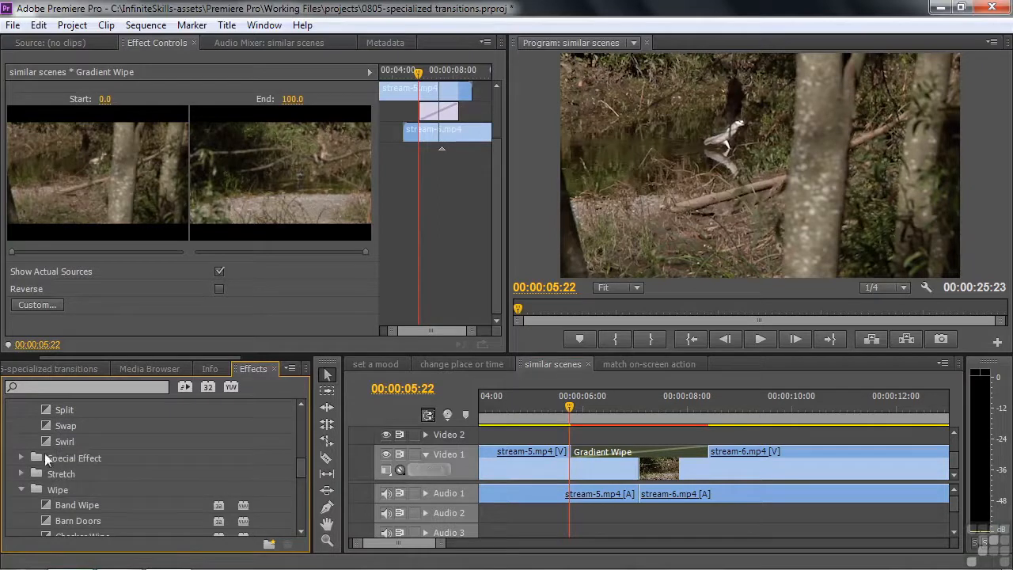
Replace Gradient Wipe with the Displace transition from the Special Effect group and select it for editing
left_click(22, 458)
left_click_drag(46, 471, 618, 451)
left_click(620, 452)
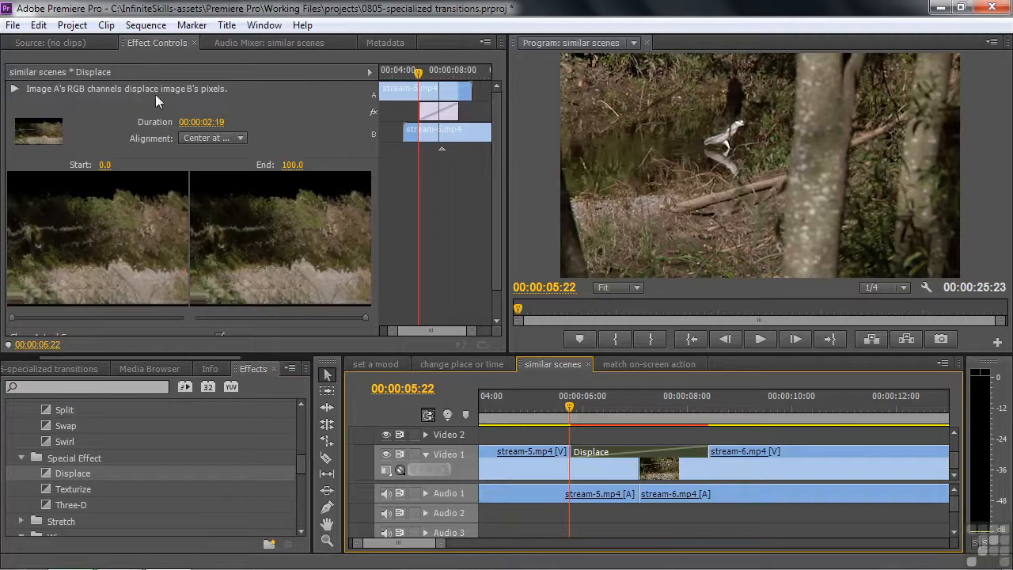
Play the Displace transition from 00:00:05:18 and park the playhead at 00:00:06:13
left_click_drag(570, 407, 562, 408)
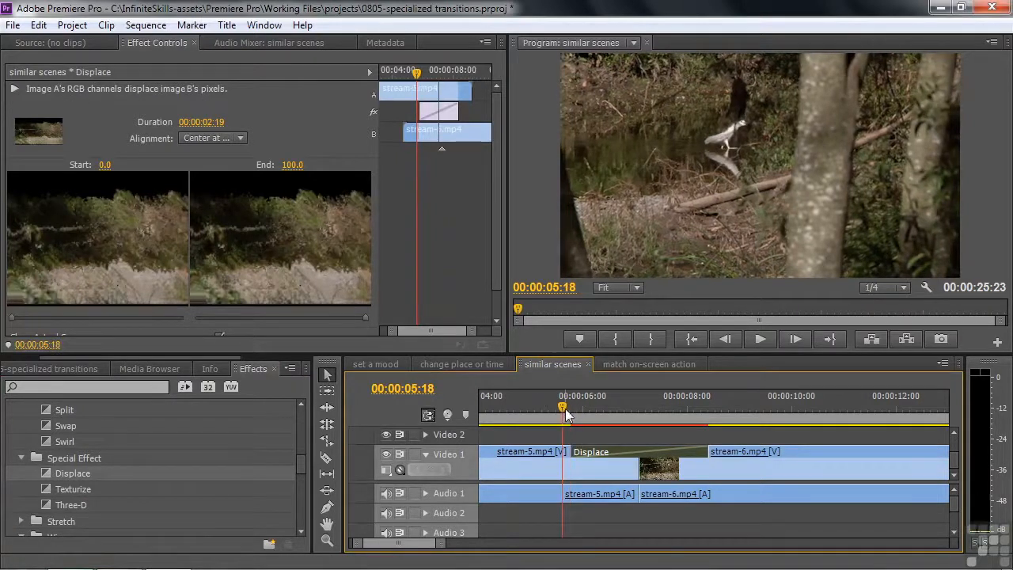
key("space")
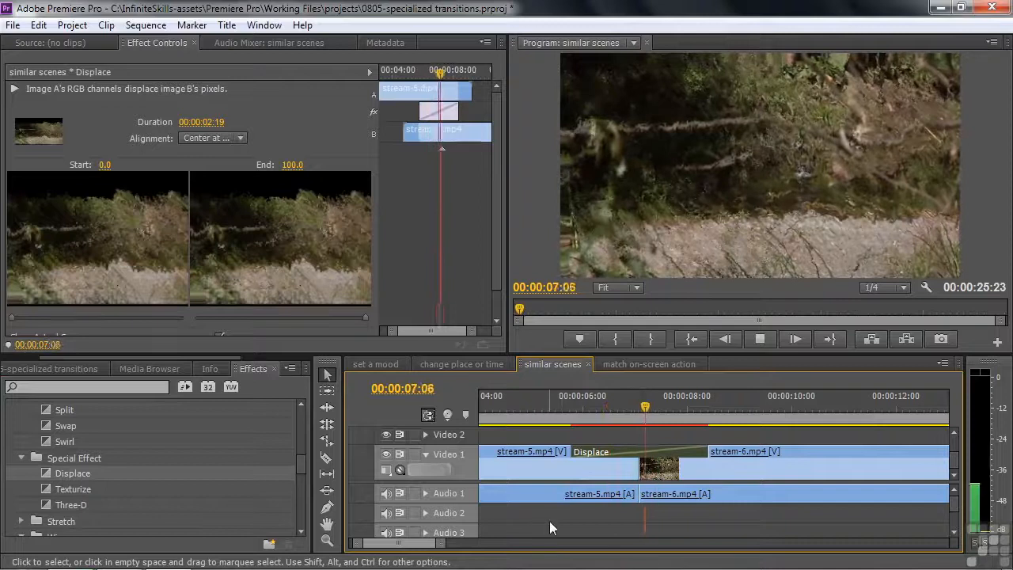
key("space")
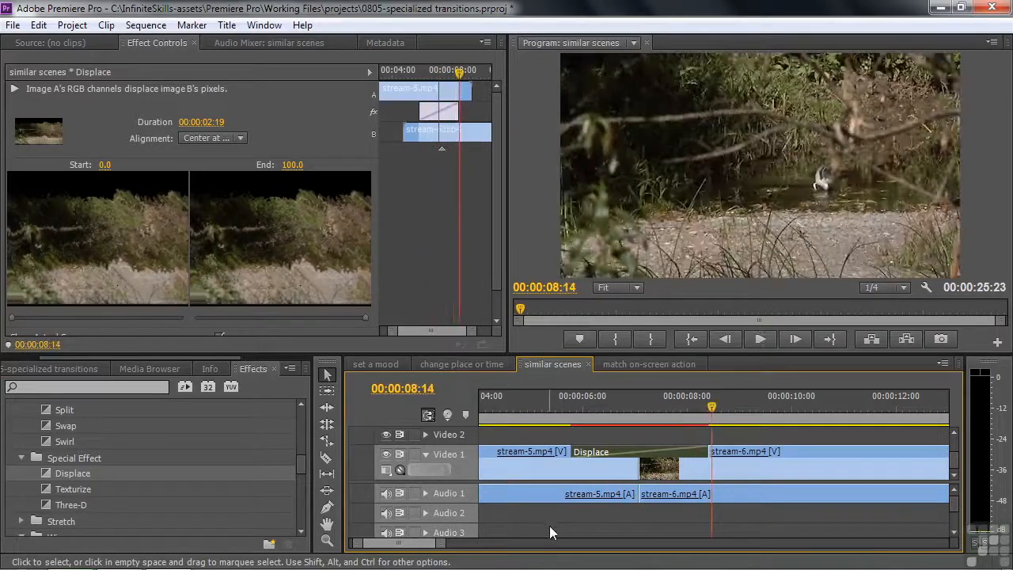
left_click_drag(712, 409, 605, 407)
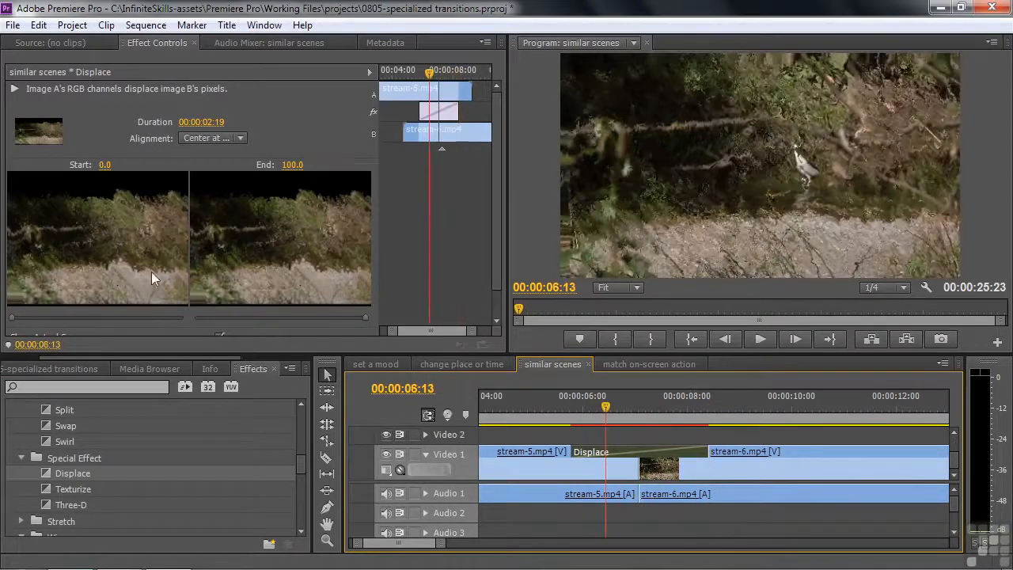
Replace Displace with the Texturize transition from the Special Effect group, select it and play it from just before its start
left_click_drag(43, 487, 613, 448)
left_click_drag(605, 408, 582, 411)
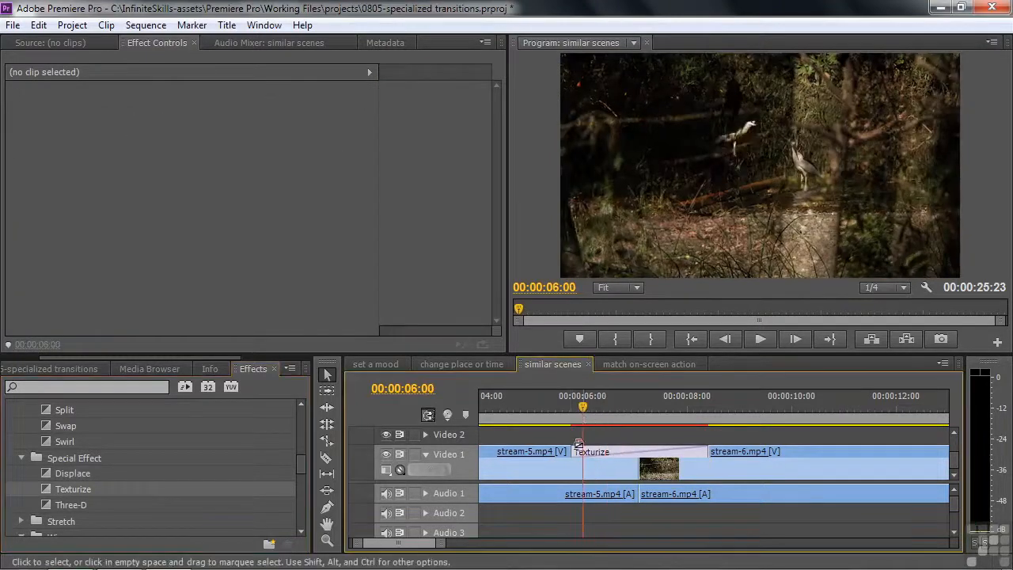
left_click(584, 453)
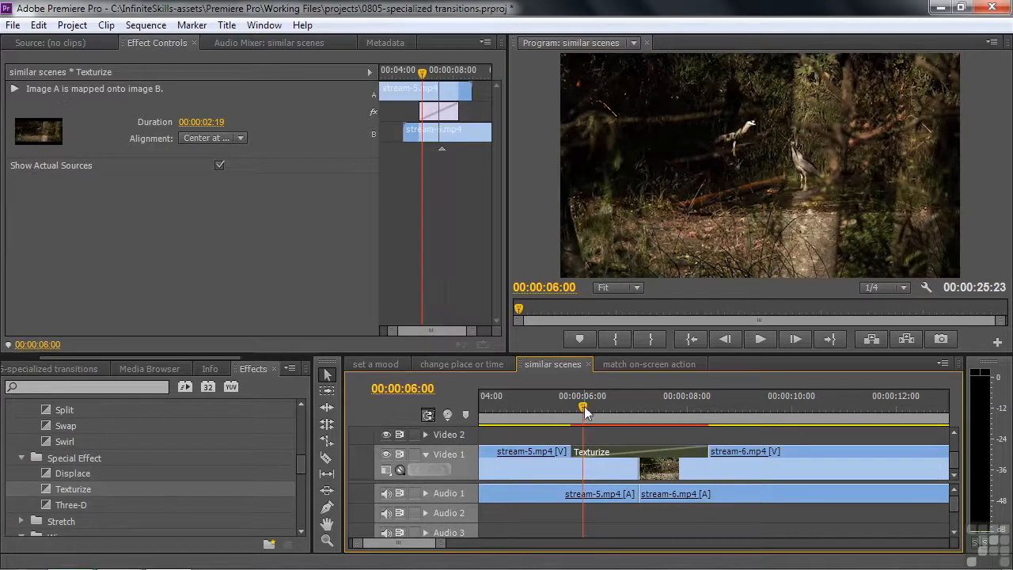
key("space")
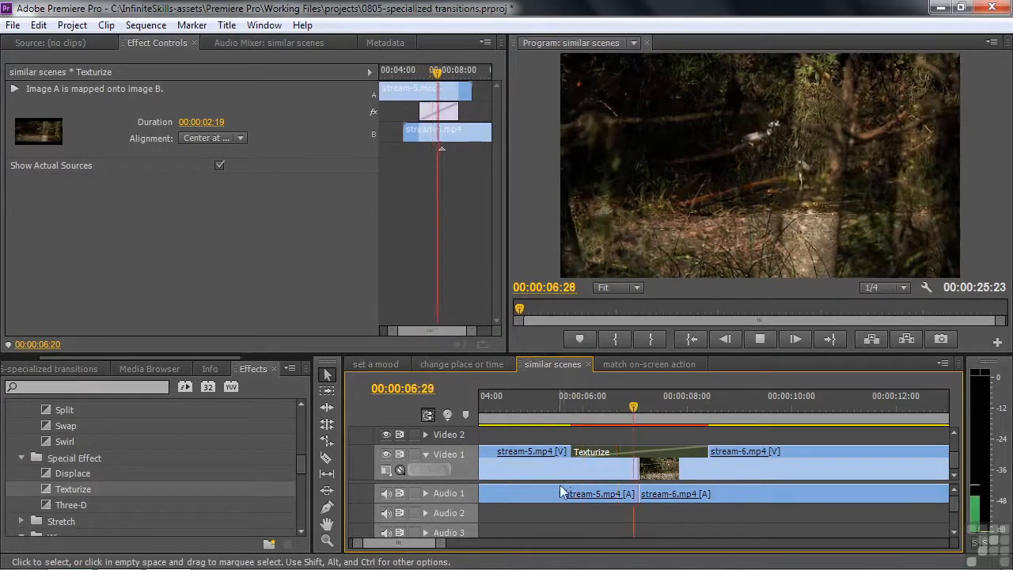
key("space")
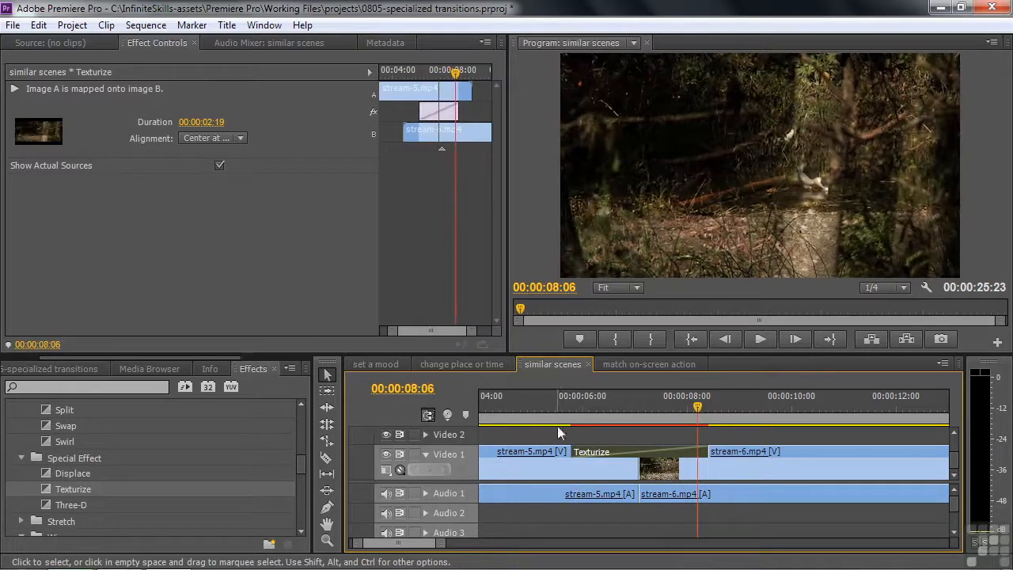
In the change place or time sequence, apply Texturize between scenic-8.mp4 and timelapse-2.mp4 and play it
left_click(447, 364)
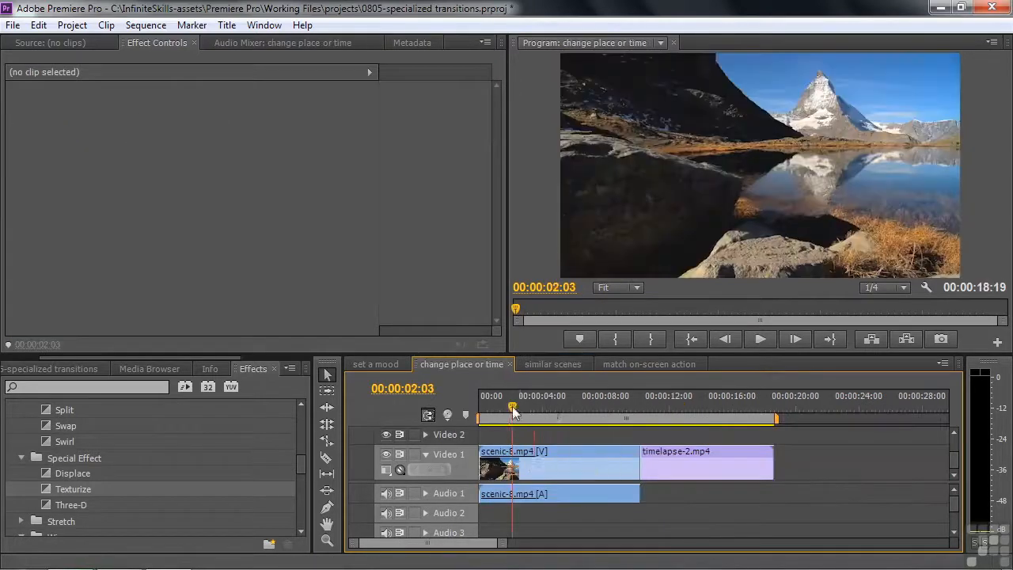
left_click_drag(512, 411, 578, 408)
left_click_drag(50, 488, 660, 451)
left_click(591, 414)
key("space")
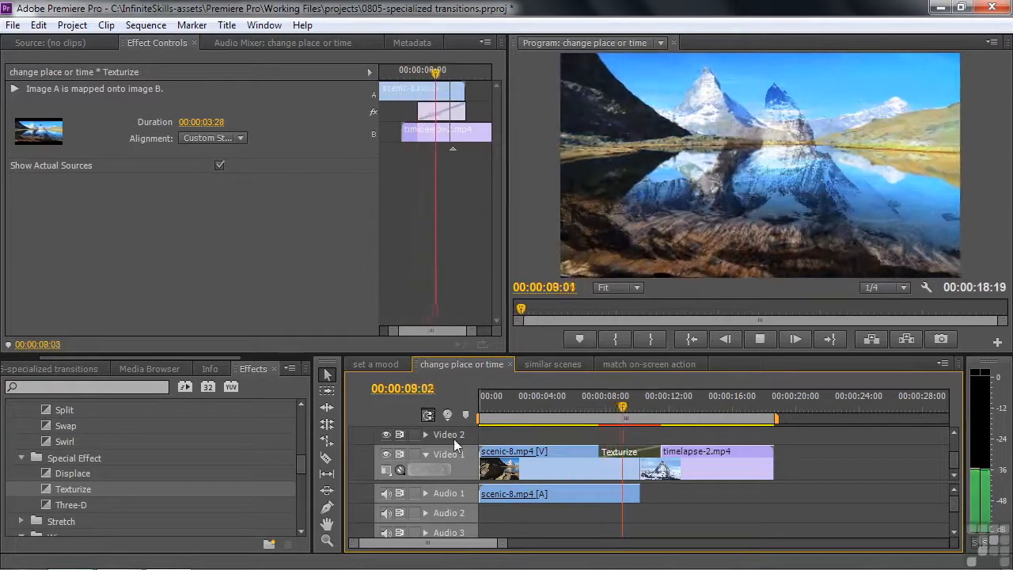
key("space")
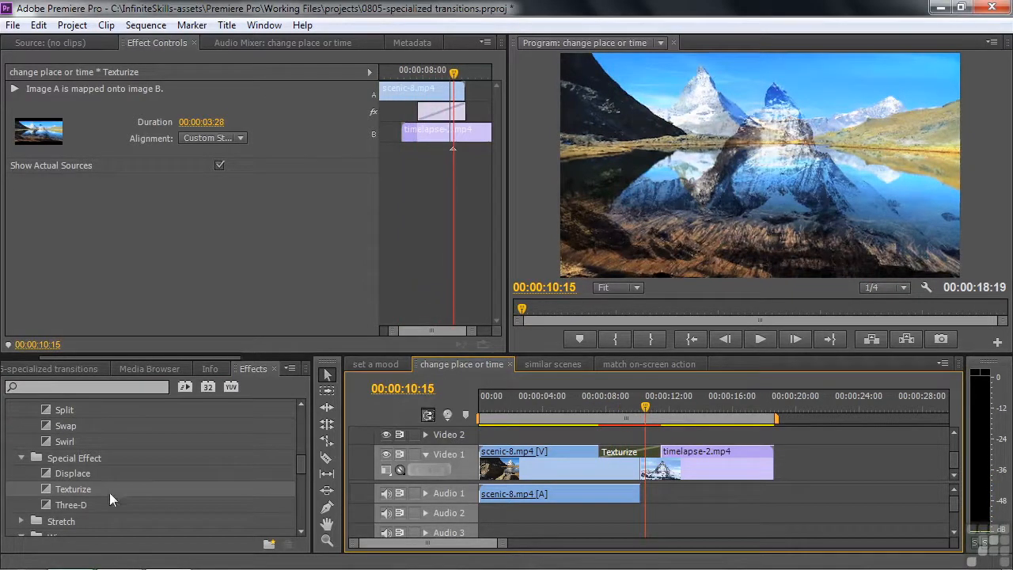
Replace Texturize with the Three-D transition between scenic-8.mp4 and timelapse-2.mp4 and play it from 00:00:07:06
left_click_drag(47, 502, 625, 457)
left_click_drag(654, 399, 591, 417)
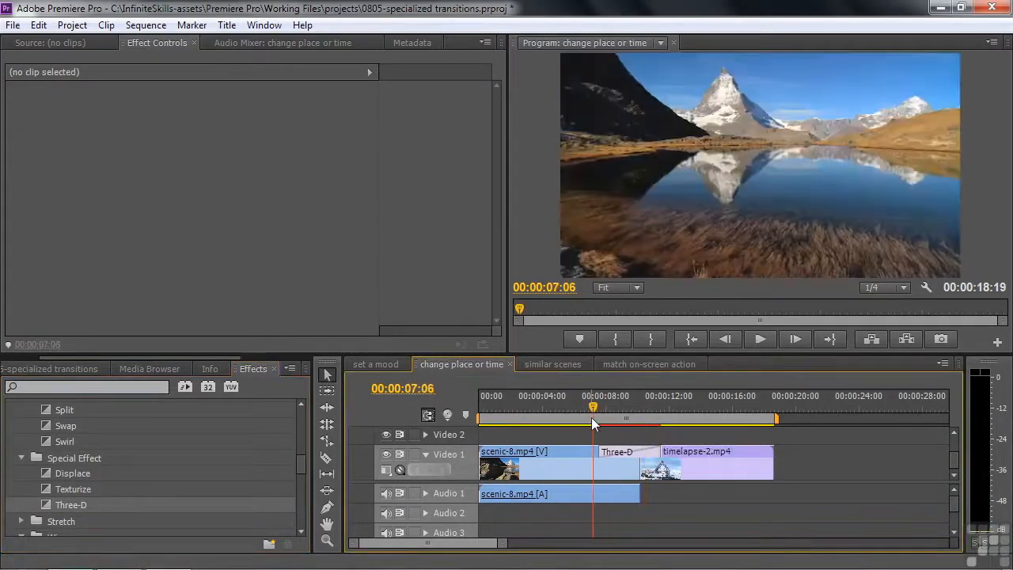
key("space")
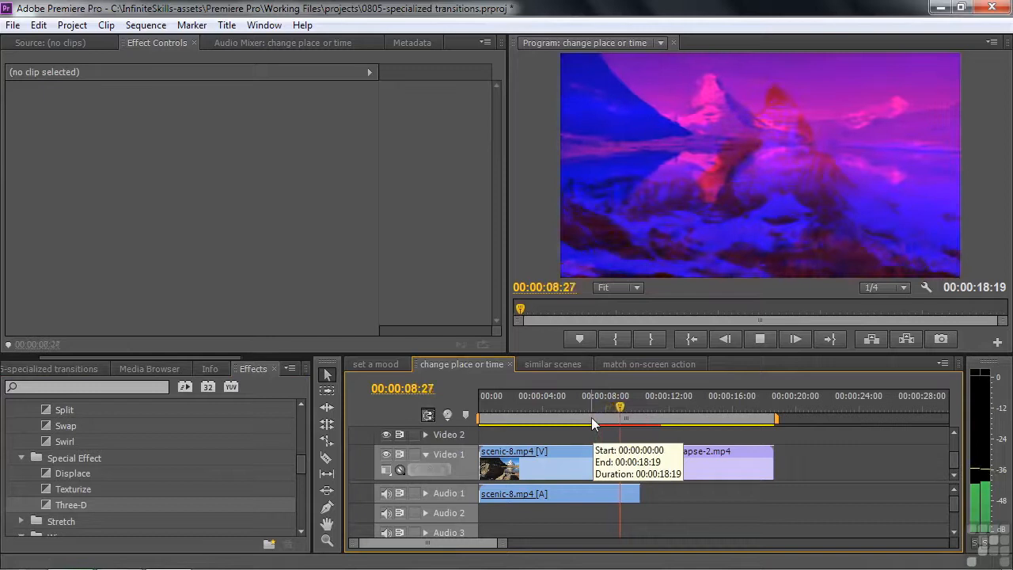
key("space")
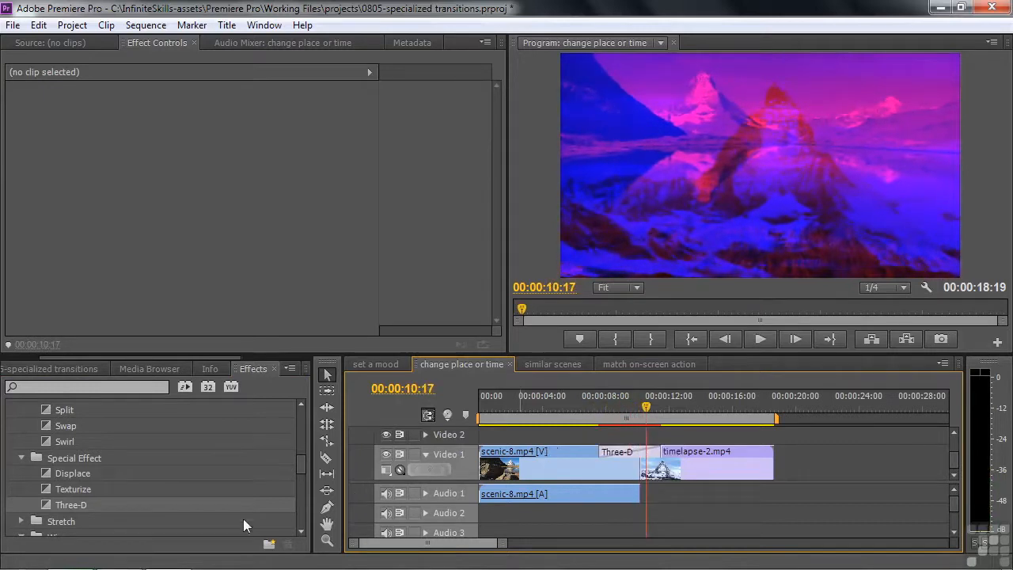
Replace Three-D with the Channel Map transition from the Map group at the cut between scenic-8.mp4 and timelapse-2.mp4
left_click_drag(296, 468, 304, 433)
left_click(35, 459)
left_click_drag(44, 476, 639, 457)
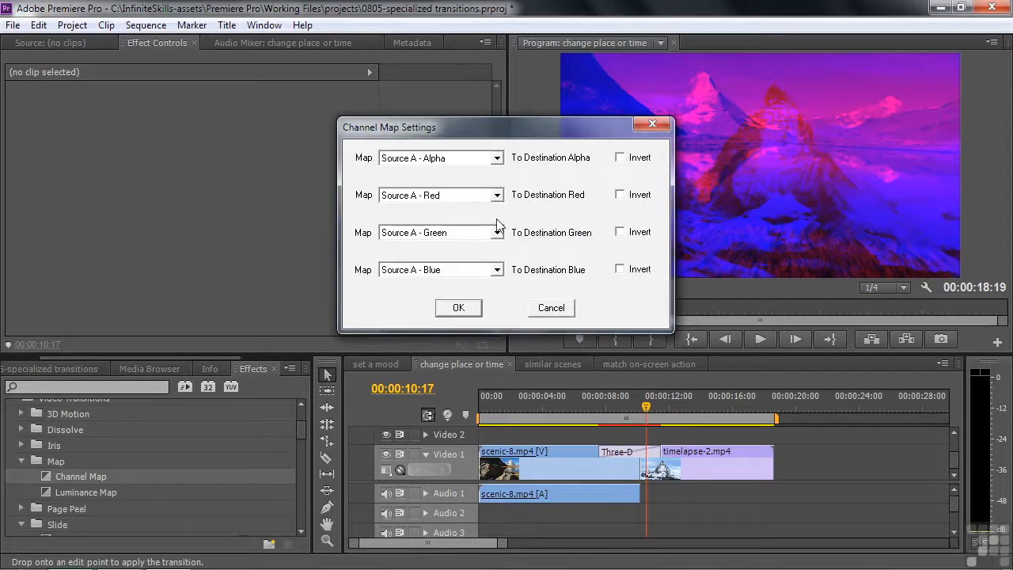
Map Source A - Green to destination red, Source A - Blue to destination green and Source A - Red to destination blue in the Channel Map settings
left_click(496, 195)
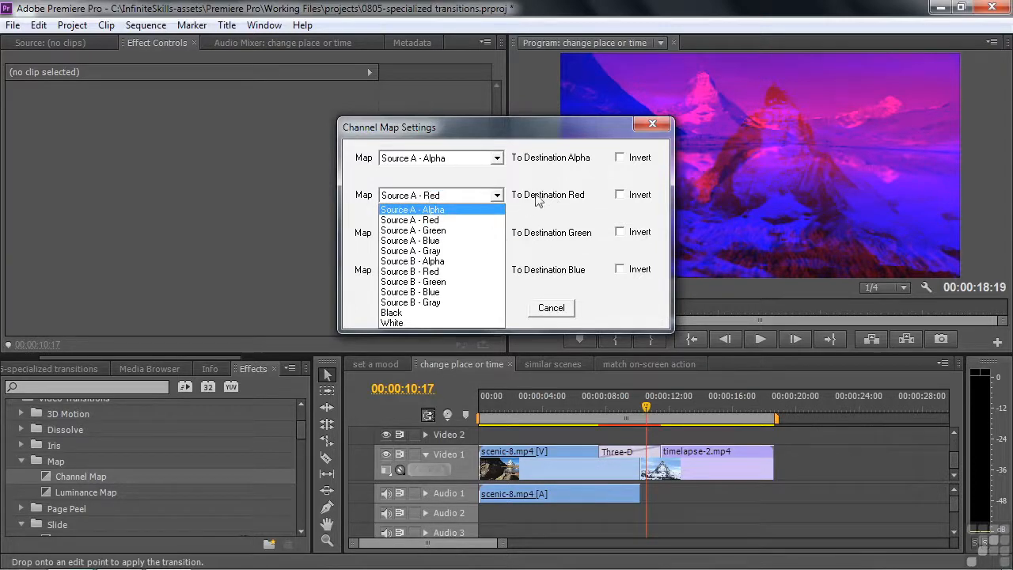
left_click(438, 230)
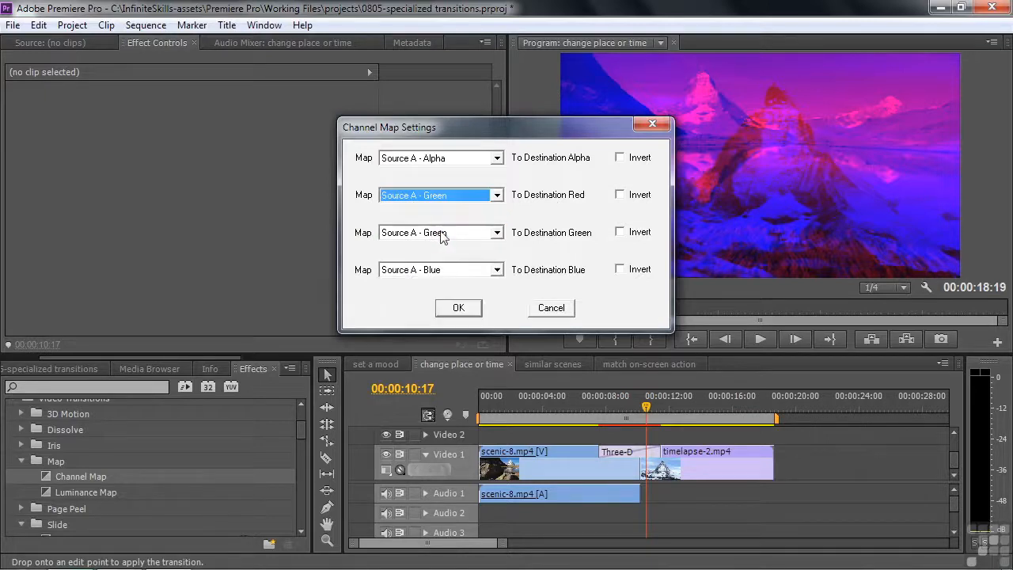
left_click(496, 232)
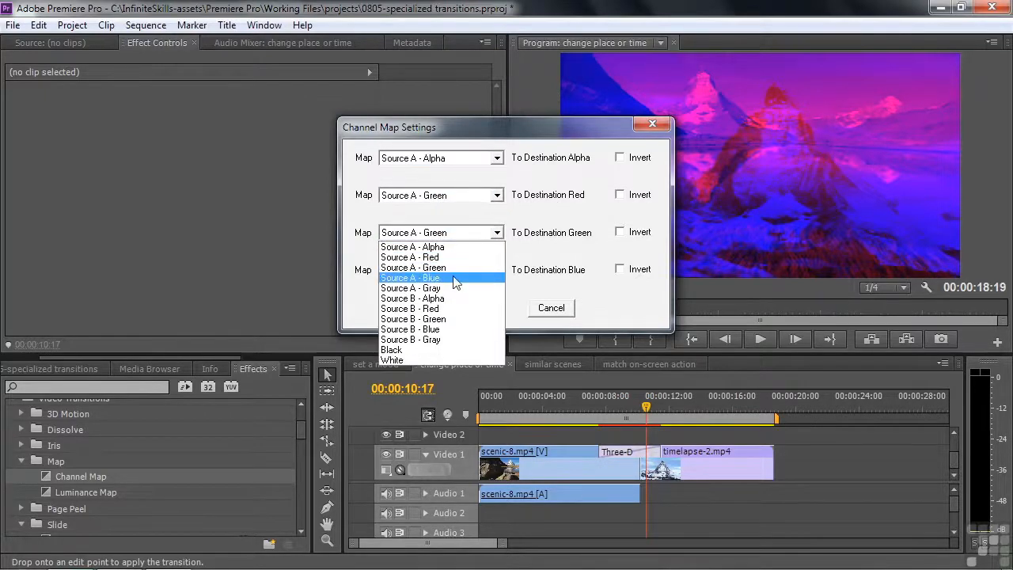
left_click(455, 282)
left_click(497, 270)
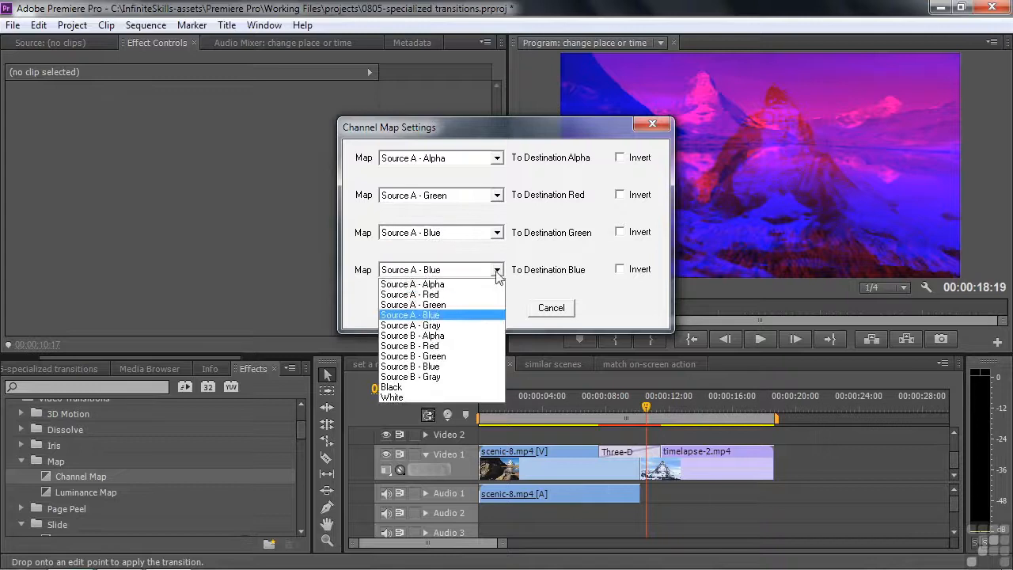
left_click(463, 295)
left_click(459, 308)
Play the Channel Map transition from near its start through to timelapse-2.mp4
left_click_drag(647, 419, 603, 429)
key("space")
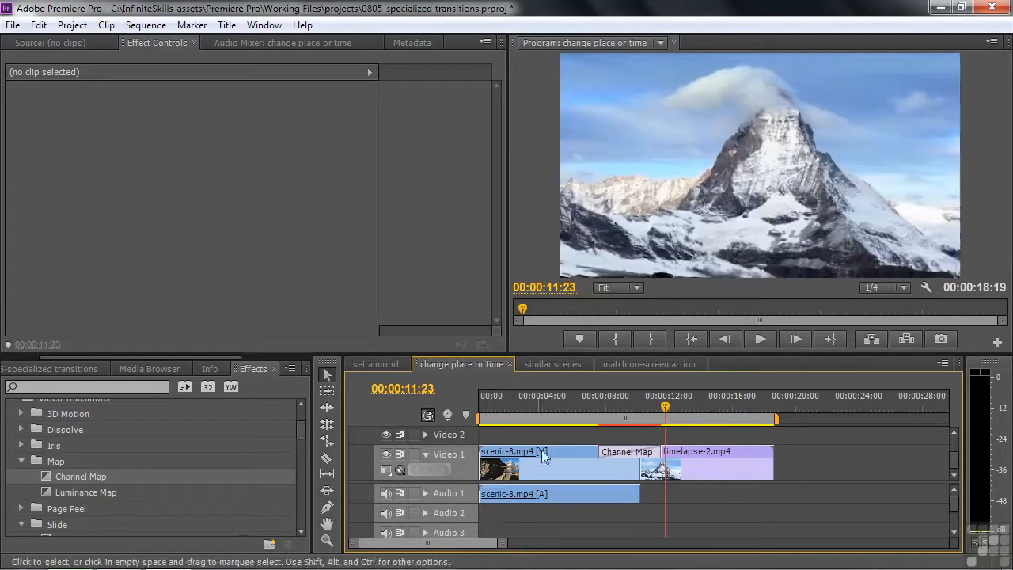
key("space")
Replace Channel Map with the Luminance Map transition, select it to show its settings and scrub through it to 00:00:09:16
left_click_drag(205, 483, 621, 455)
left_click(621, 450)
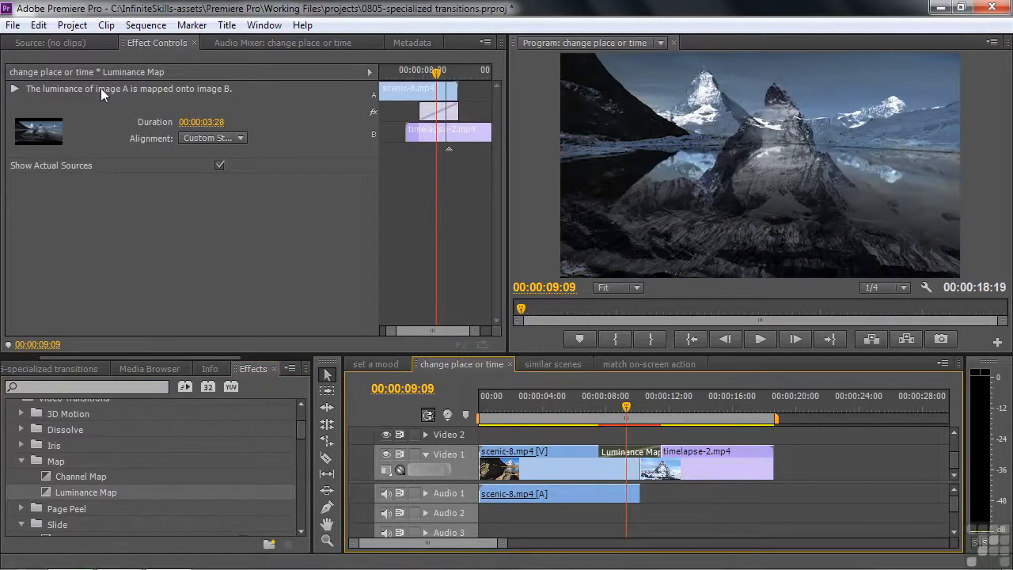
left_click_drag(602, 432, 630, 433)
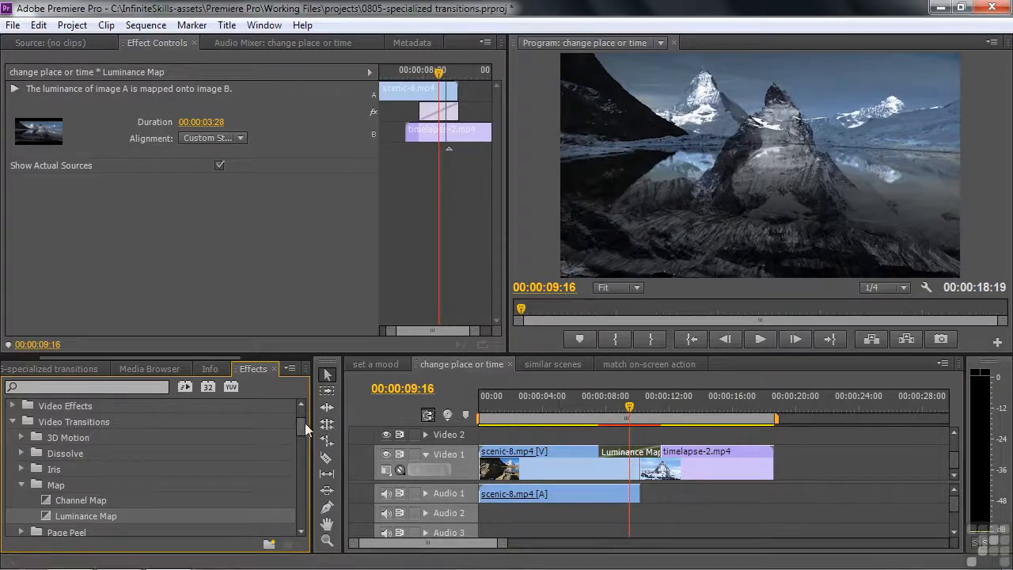
left_click_drag(302, 427, 311, 470)
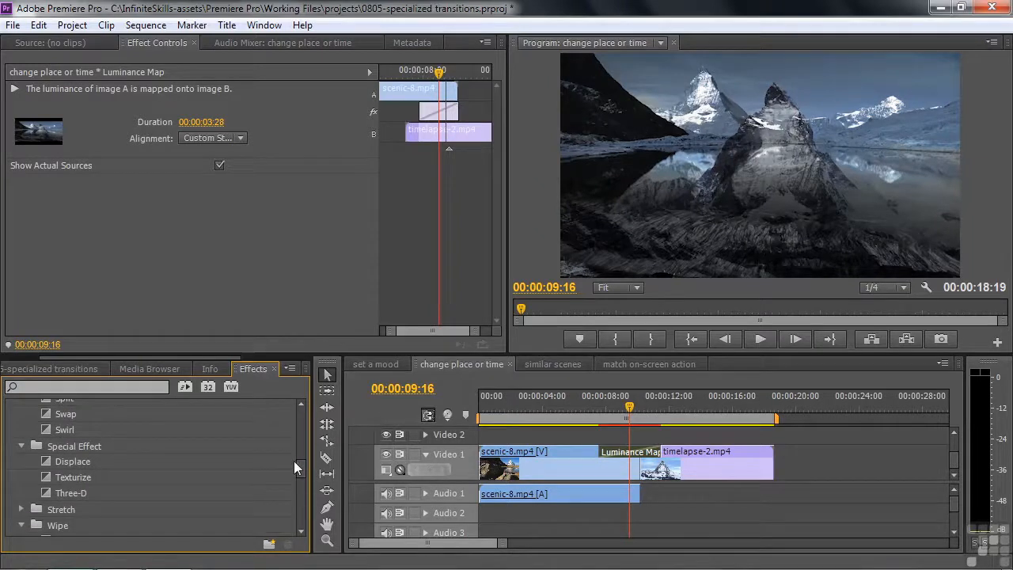